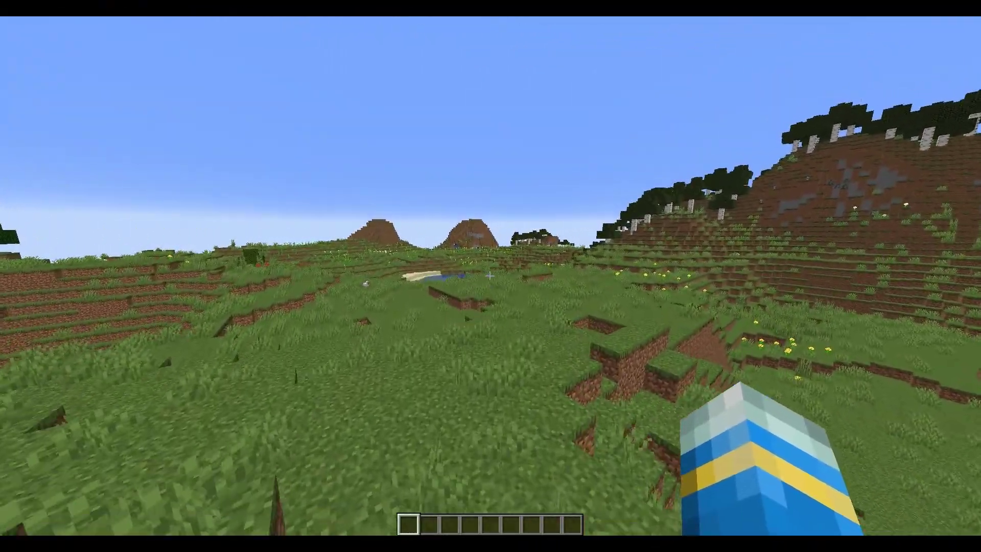
key("w")
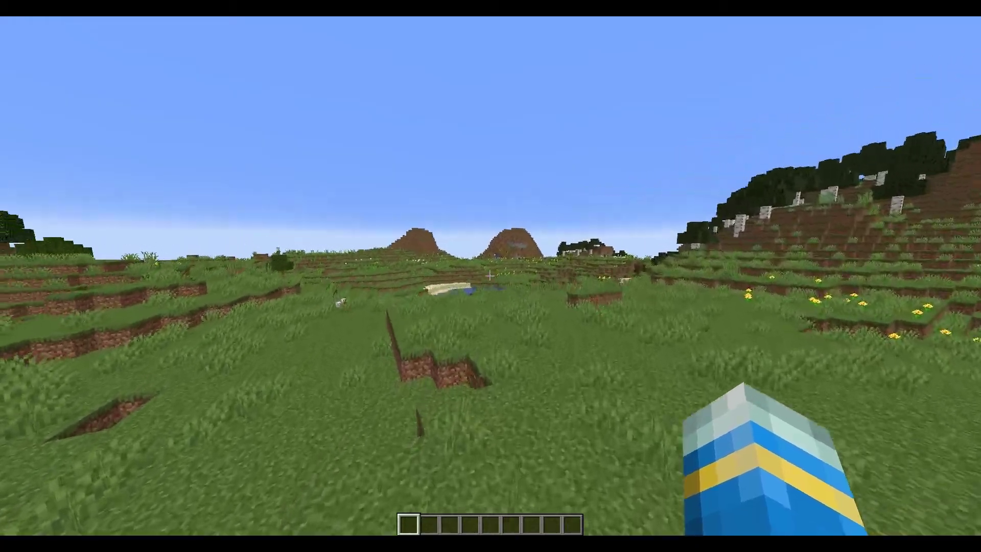
key("w")
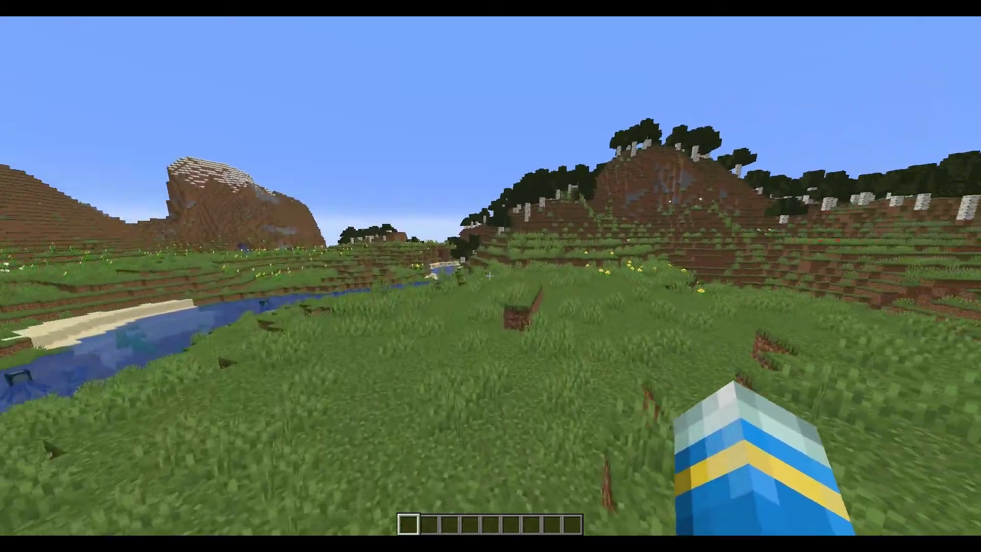
key("w")
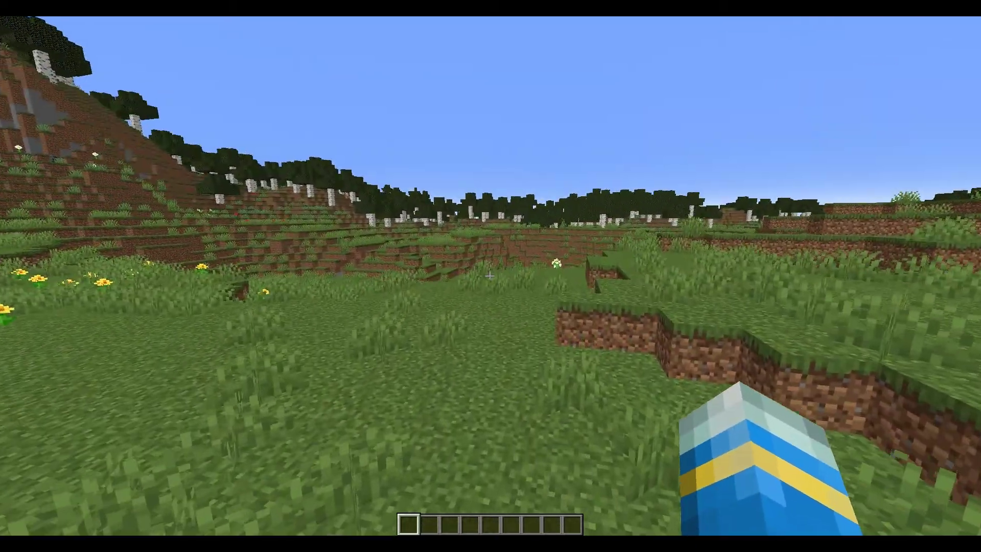
key("w")
key("w")
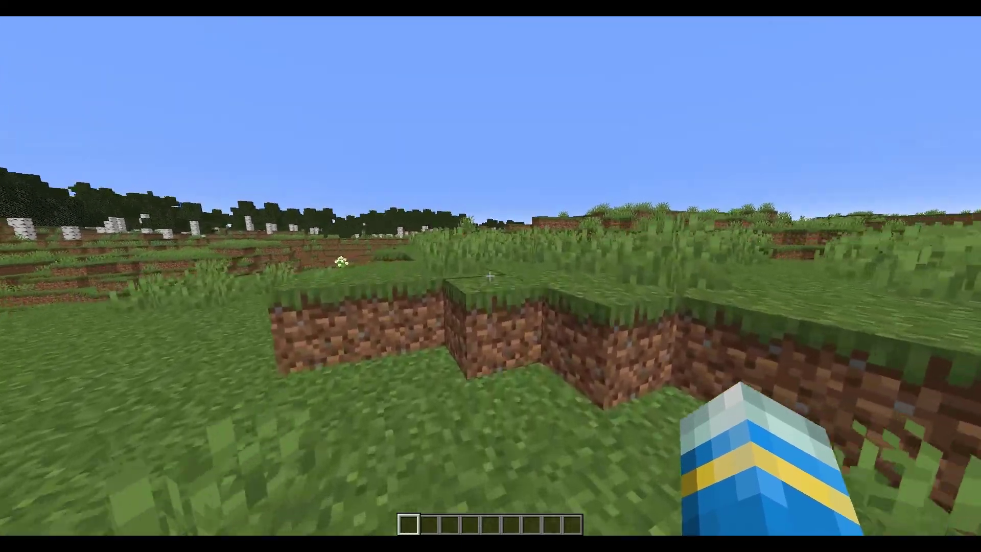
key("w")
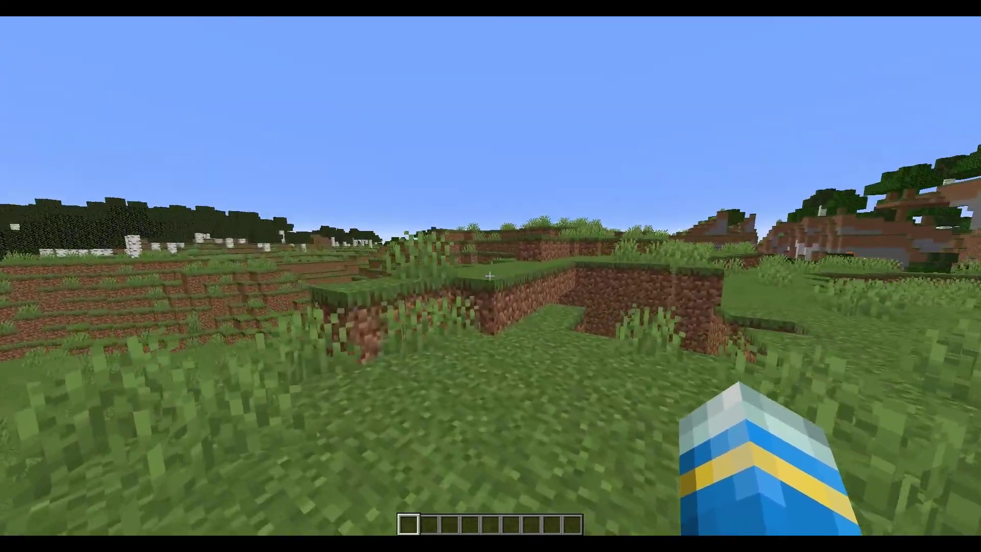
key("w")
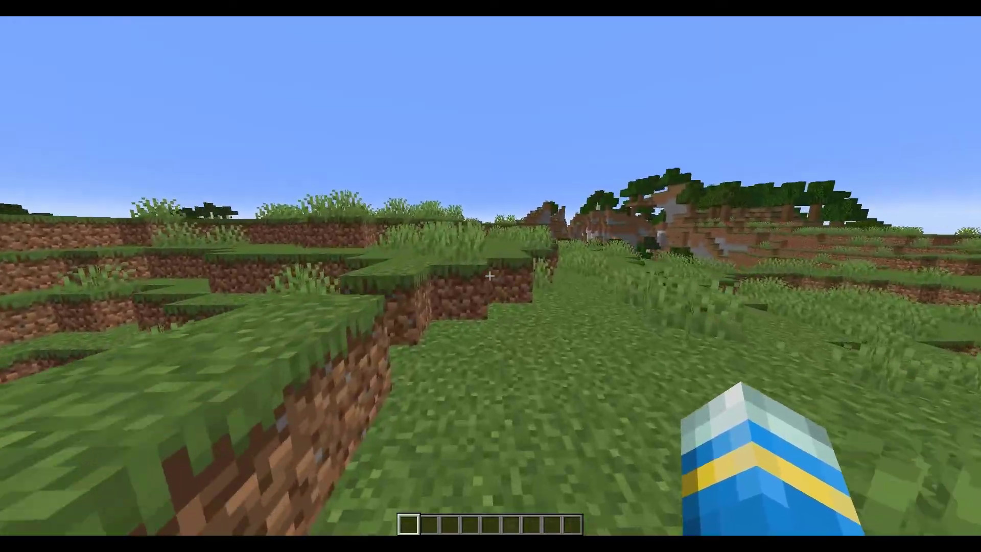
key("w")
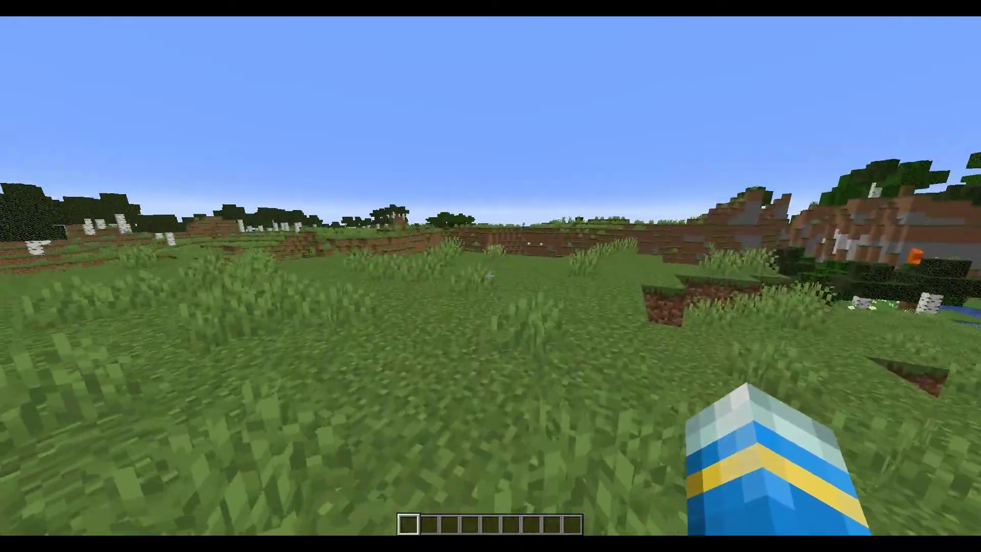
key("w")
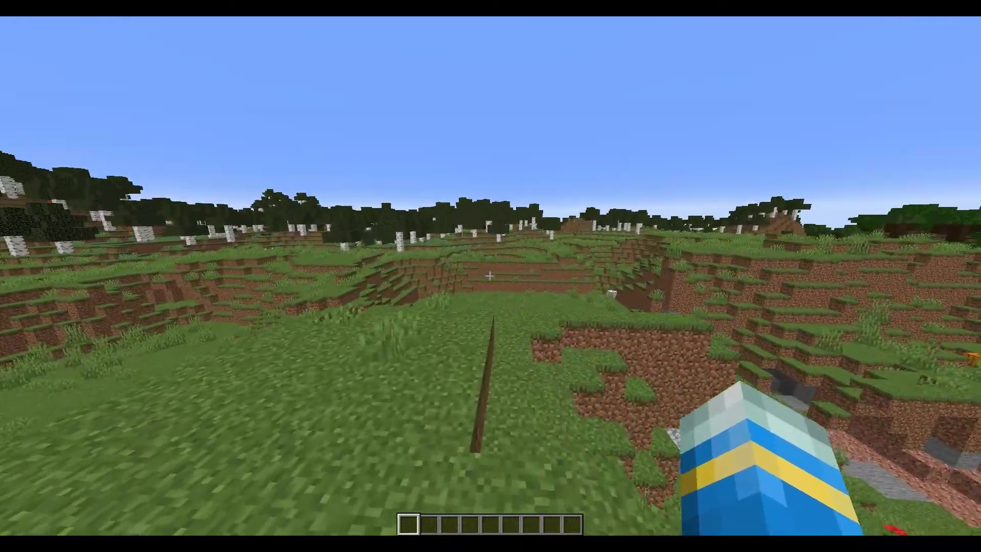
key("w")
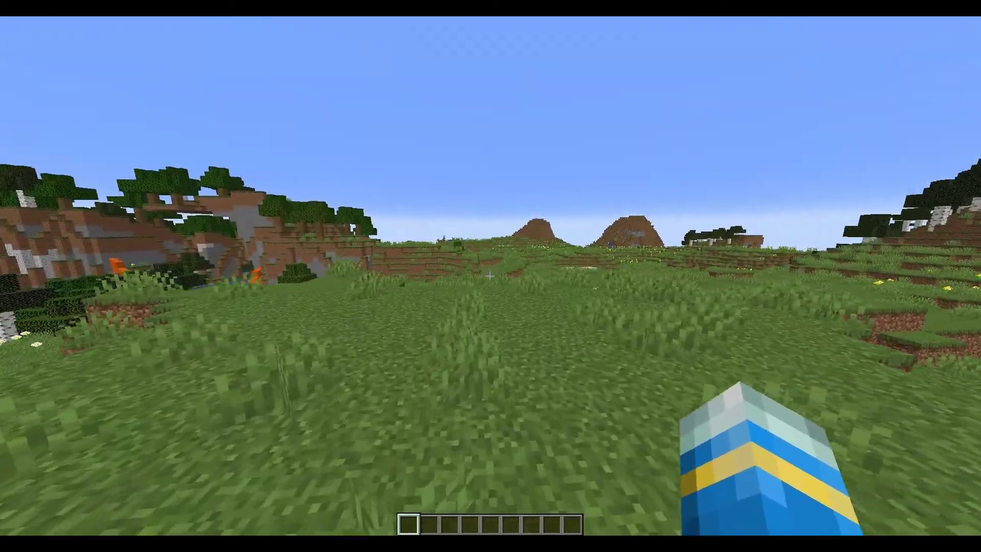
Run the /pv command to bring up the vault selector and open the first vault with the diamond pickaxe icon
key("slash")
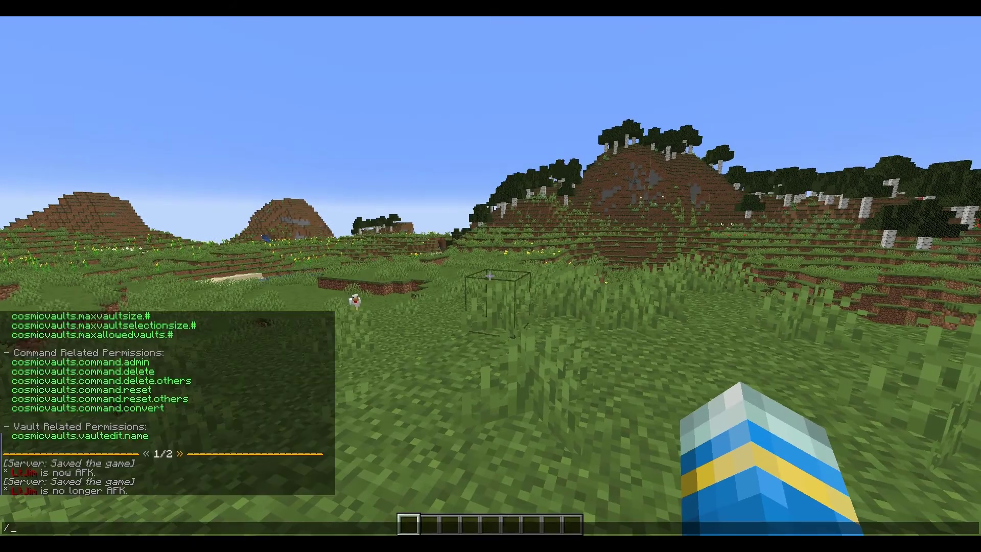
type("pv")
key("Return")
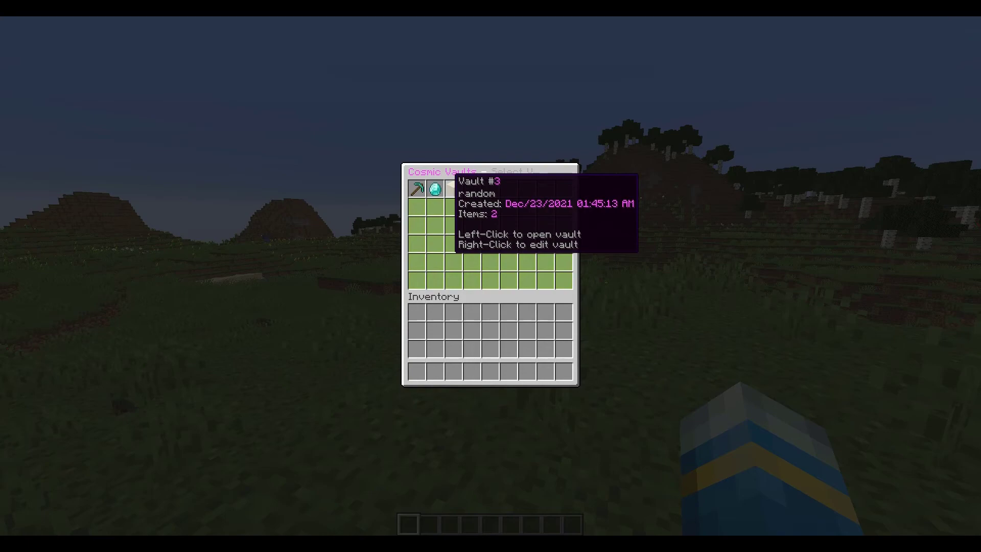
left_click(417, 189)
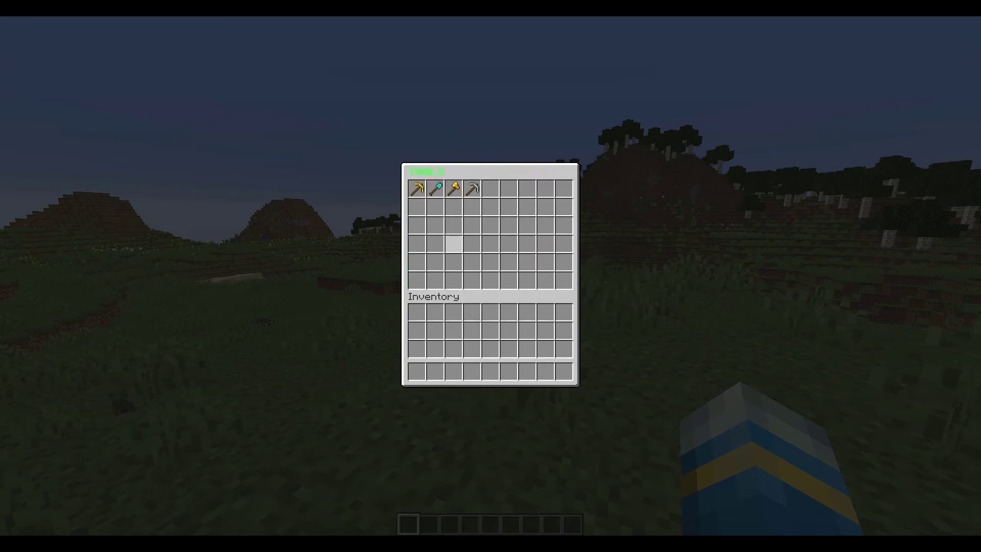
Move the golden pickaxe and golden axe from the tools vault into the inventory, return them to the vault and close it
left_click(417, 188)
left_click(453, 330)
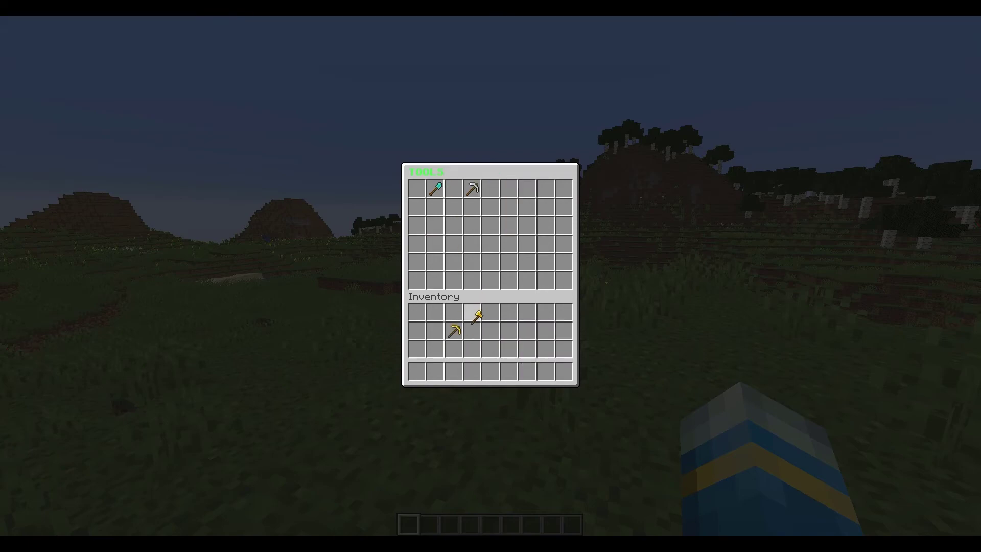
left_click(454, 330)
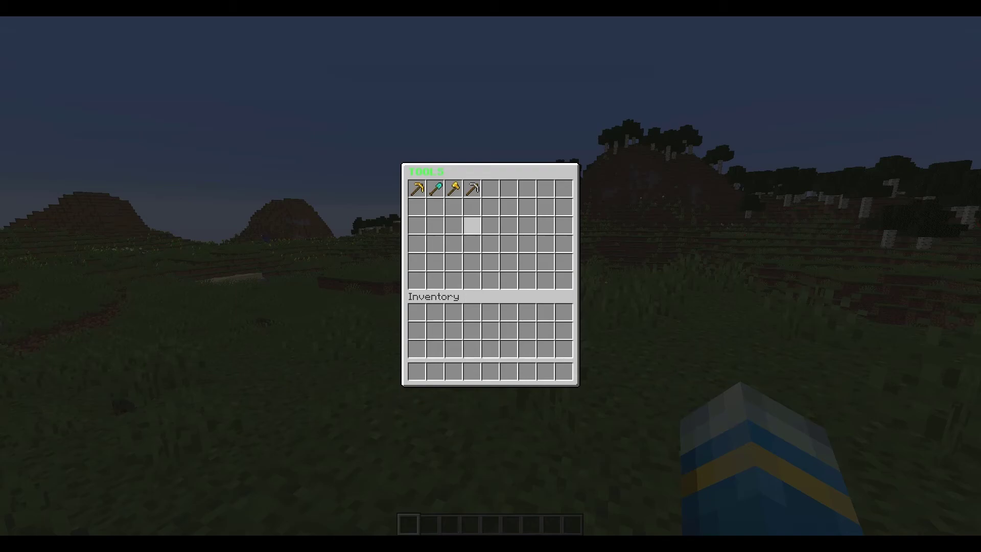
key("Escape")
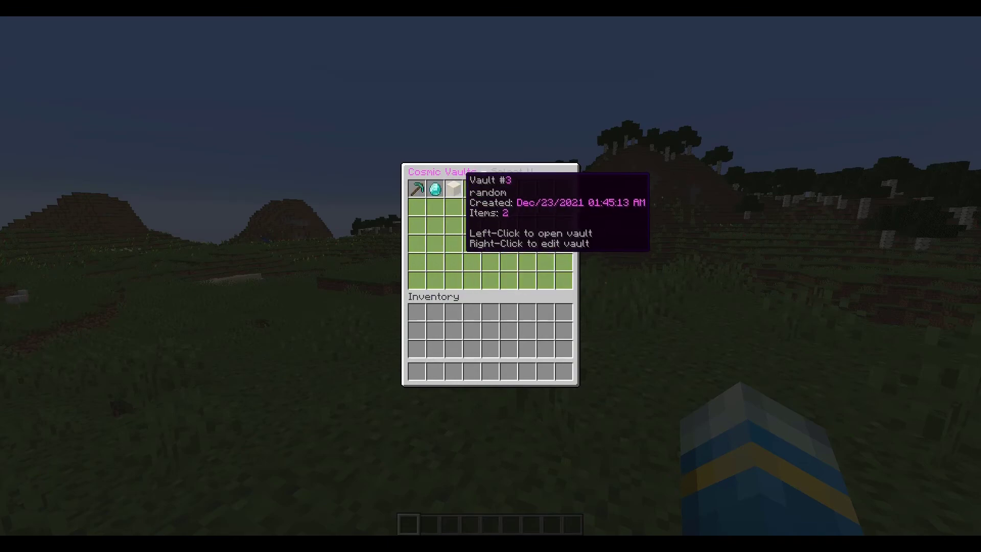
Open Vault #3 for editing, change its icon to a sand-coloured block and close the editor
right_click(453, 188)
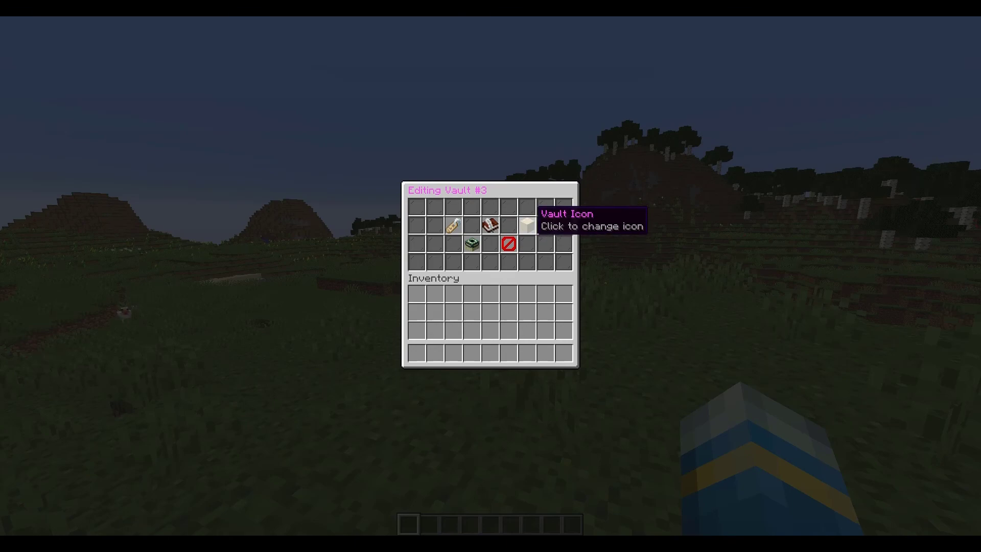
left_click(472, 242)
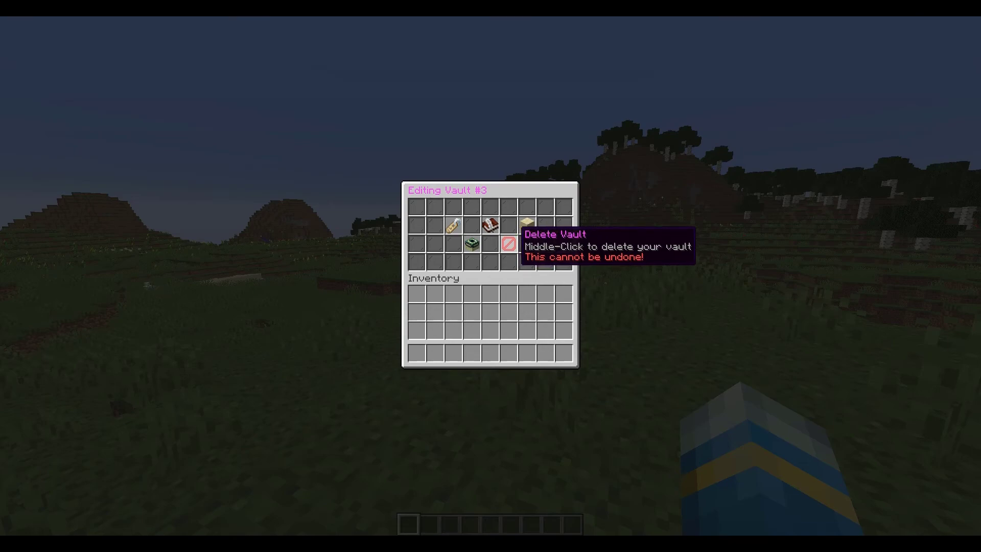
key("Escape")
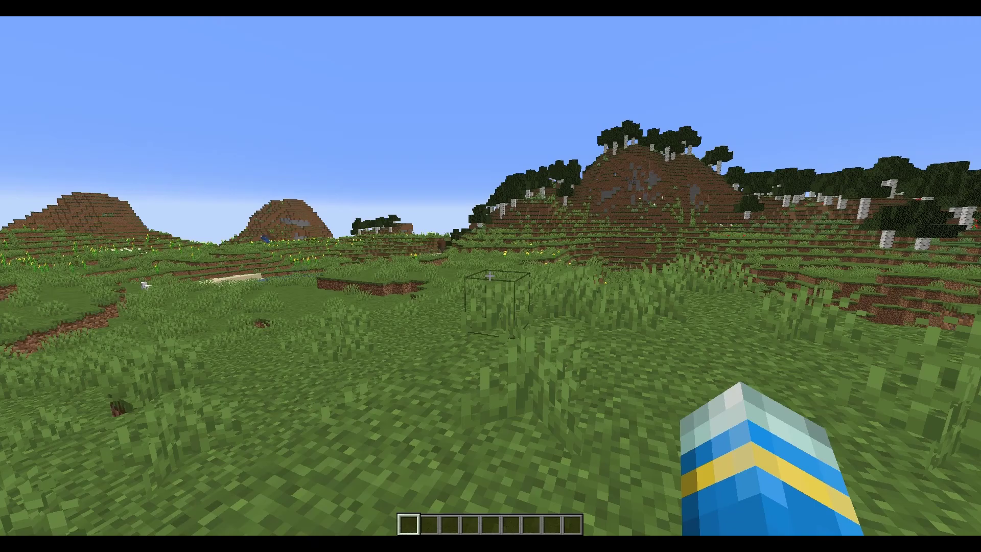
Bring up the vault selector again and create Vault #4 by opening the first unopened vault
key("t")
key("Return")
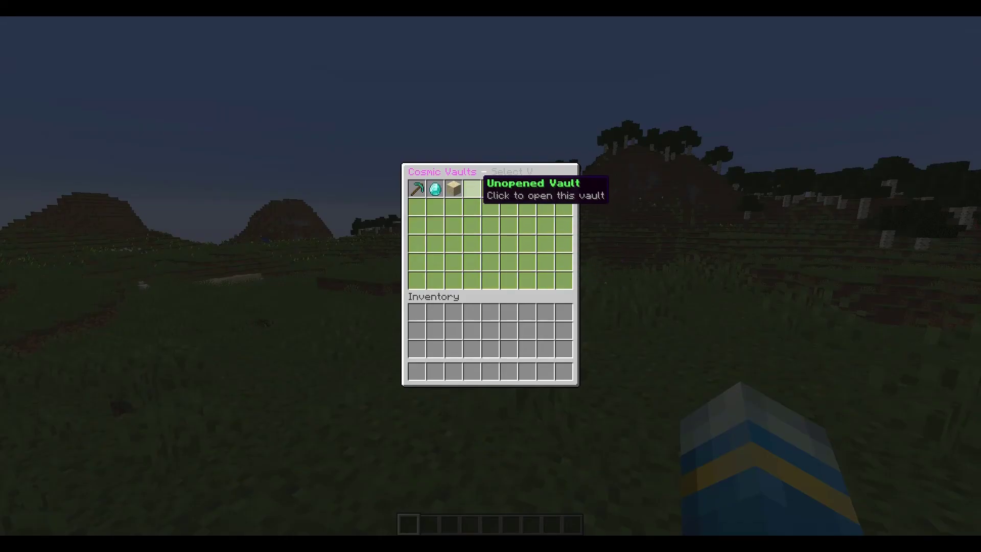
left_click(479, 183)
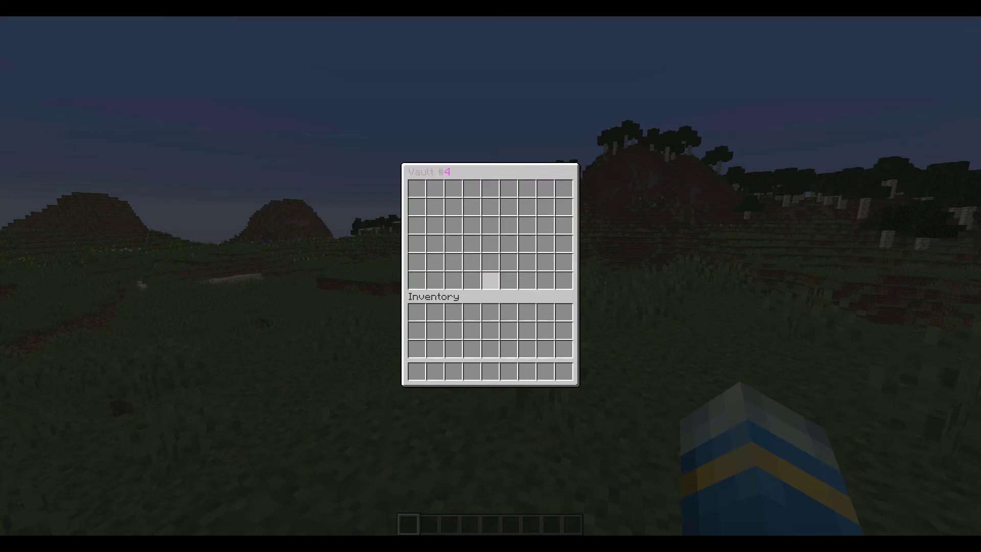
key("Escape")
Add two Buckets of Axolotl, a lava bucket and a stack of 64 scutes to the hotbar from the creative inventory
key("e")
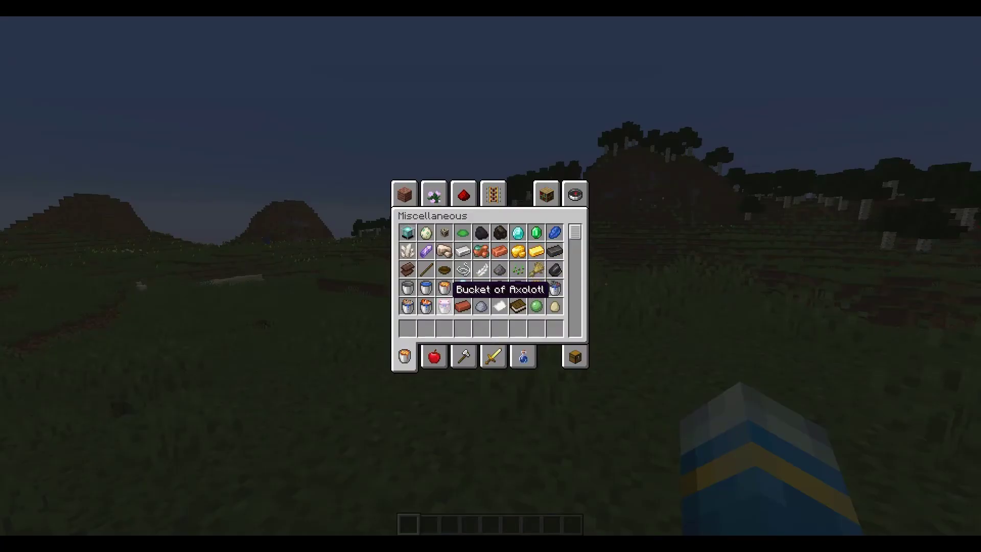
key("1")
key("4")
type("et")
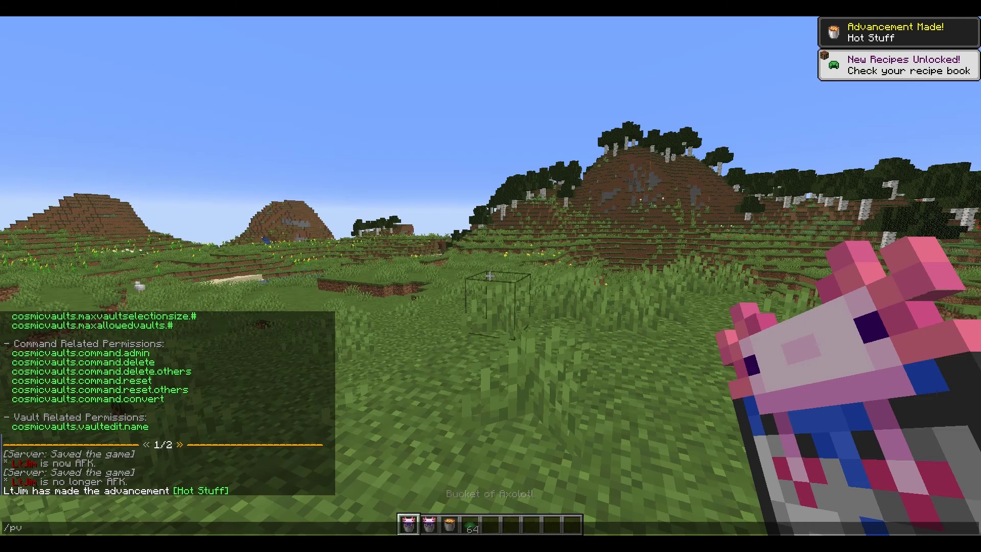
Run /pv, open Vault #4 for editing and rename it with the colour-coded title &6vault4
type("/pv")
key("Return")
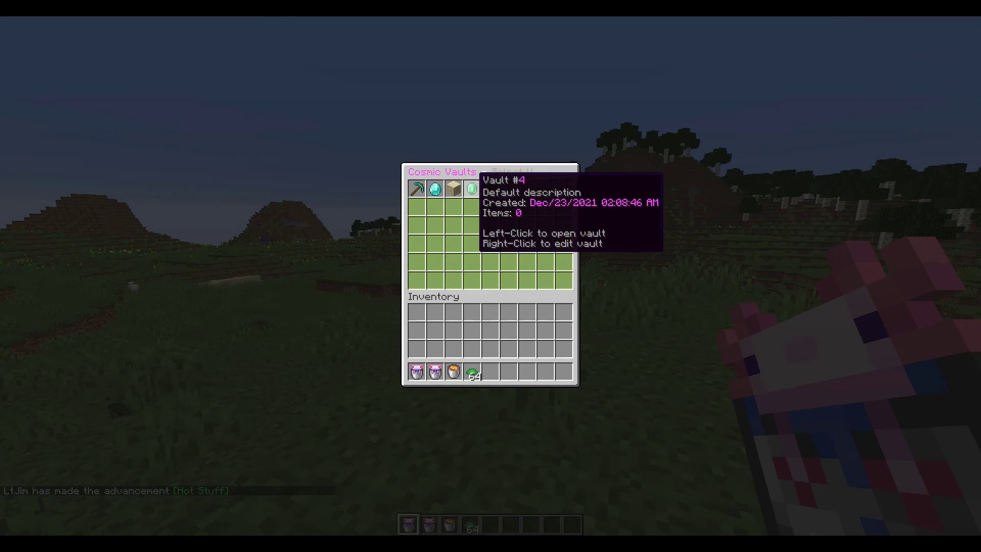
right_click(471, 189)
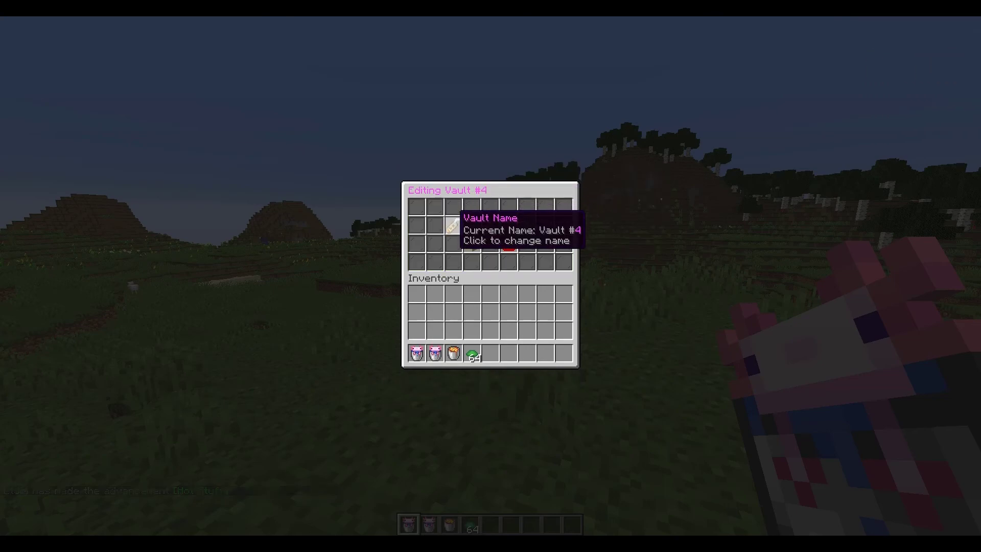
left_click(451, 225)
key("t")
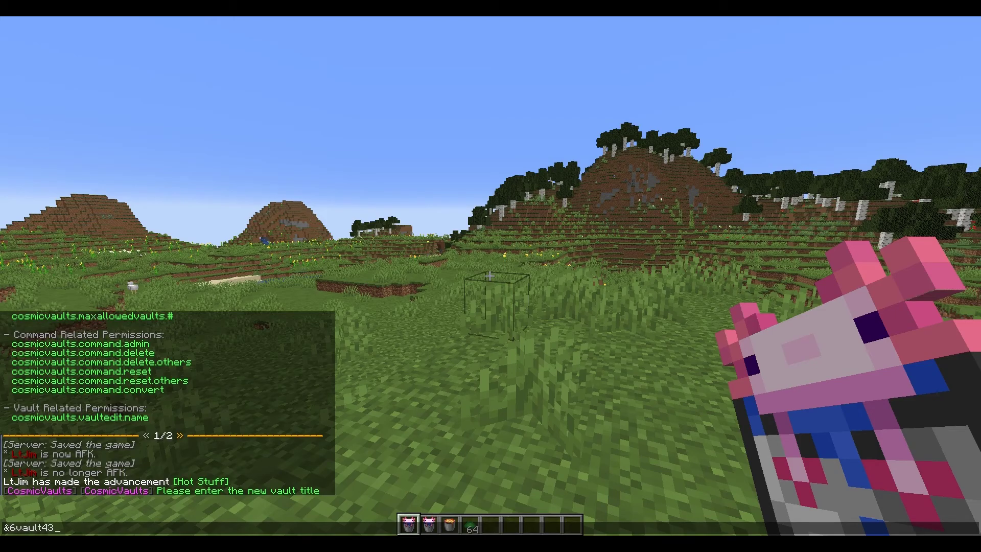
type("&6vault43")
key("BackSpace")
key("Return")
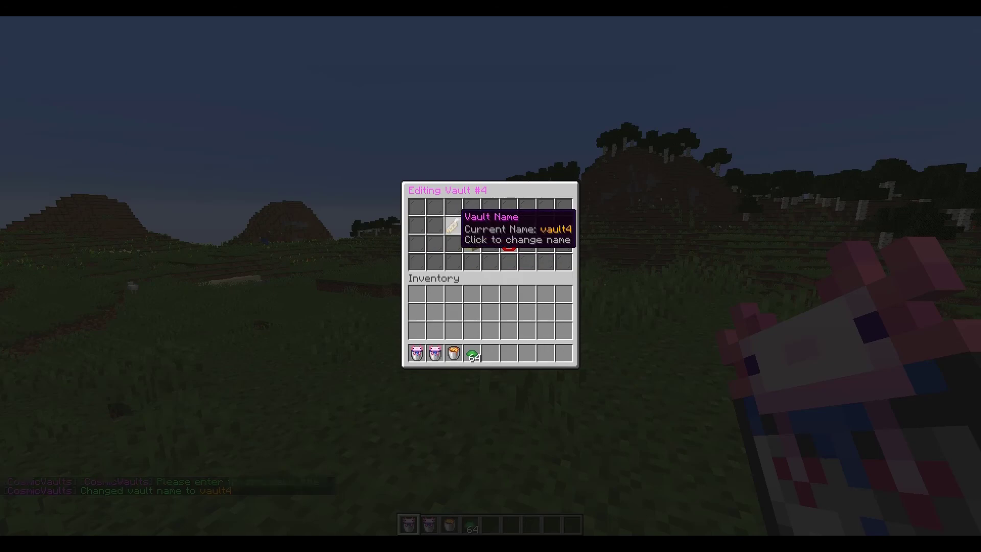
Set the description of Vault #4 to the colour-coded sample text &asdjkaskldjlas
left_click(486, 225)
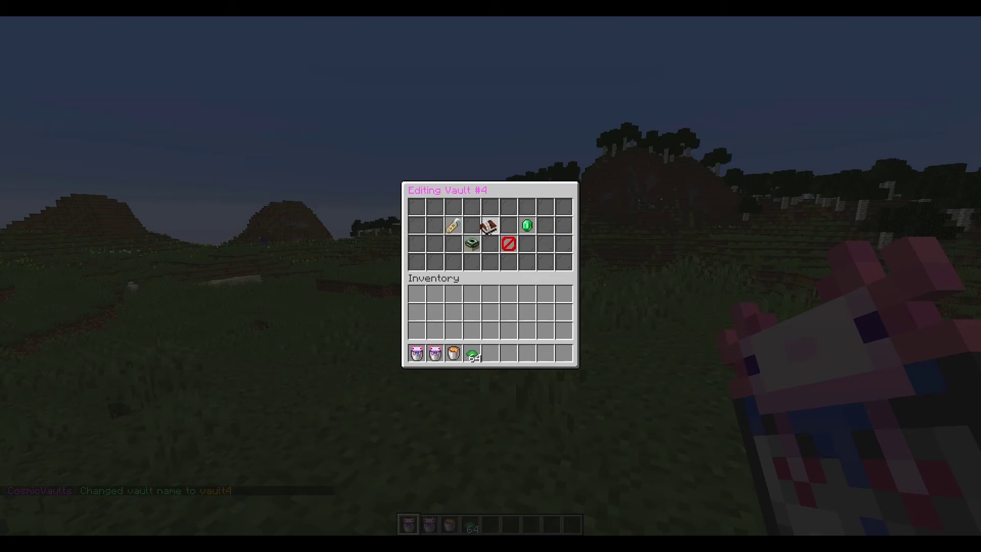
key("t")
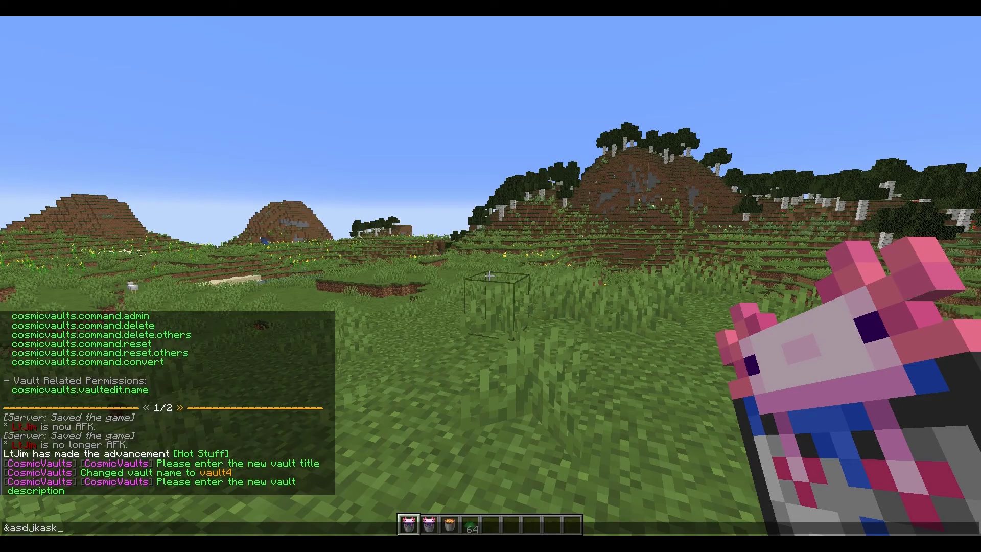
key("Return")
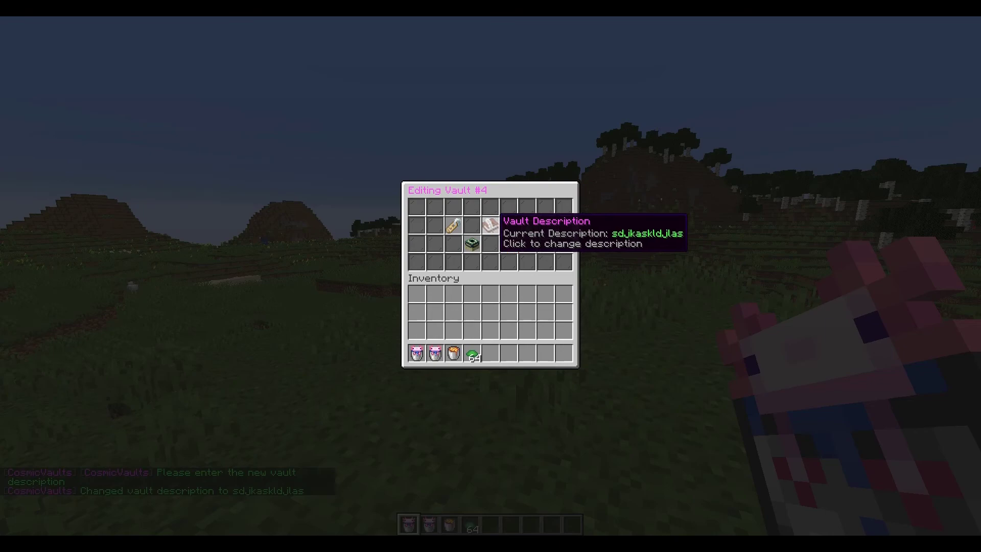
Set the icon of Vault #4 to Raw Porkchop, replace it with Pufferfish from the second icon page and close the editor
left_click(529, 225)
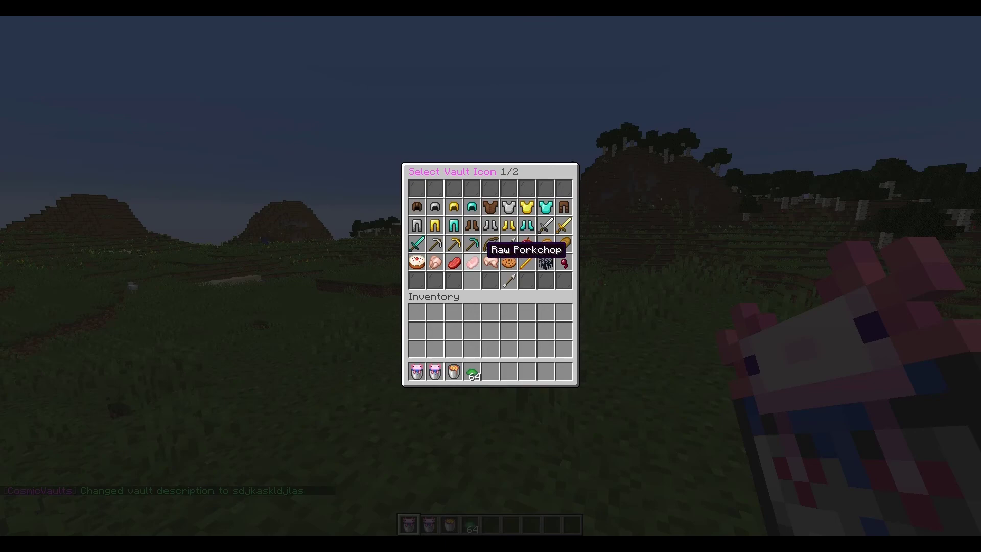
left_click(472, 262)
left_click(527, 225)
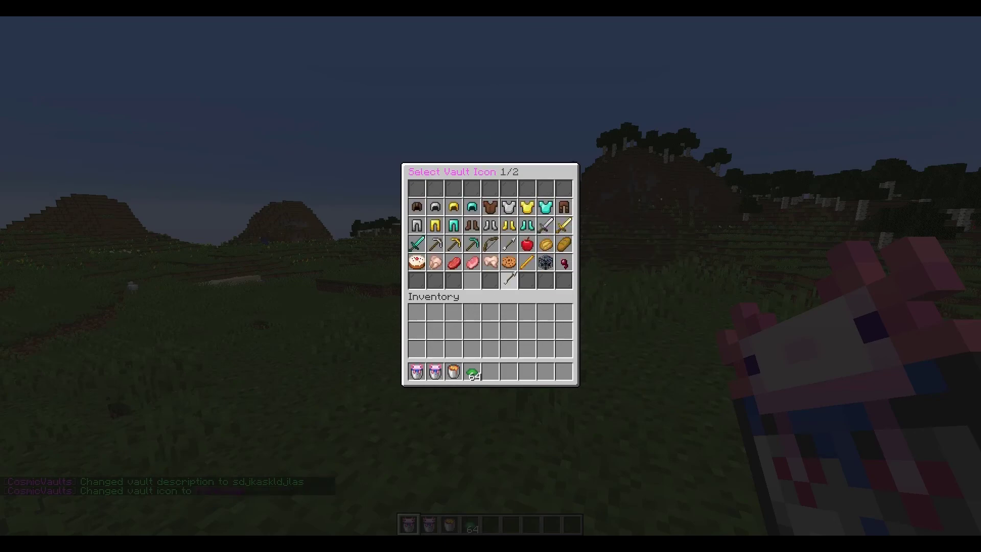
left_click(507, 281)
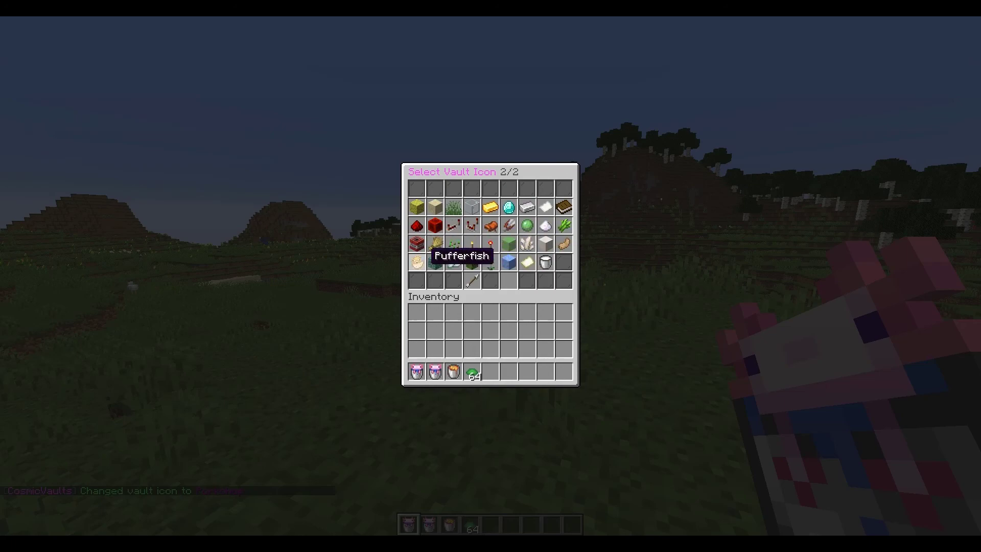
left_click(416, 265)
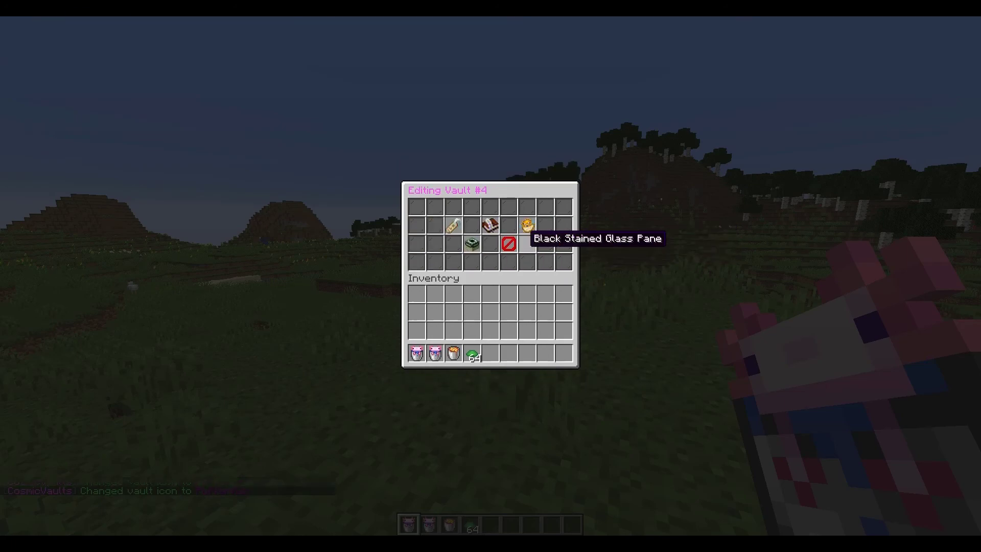
key("Escape")
Send the sample text &asdjkaskldjlas in chat and run /pv to reopen the vault selection menu
key("t")
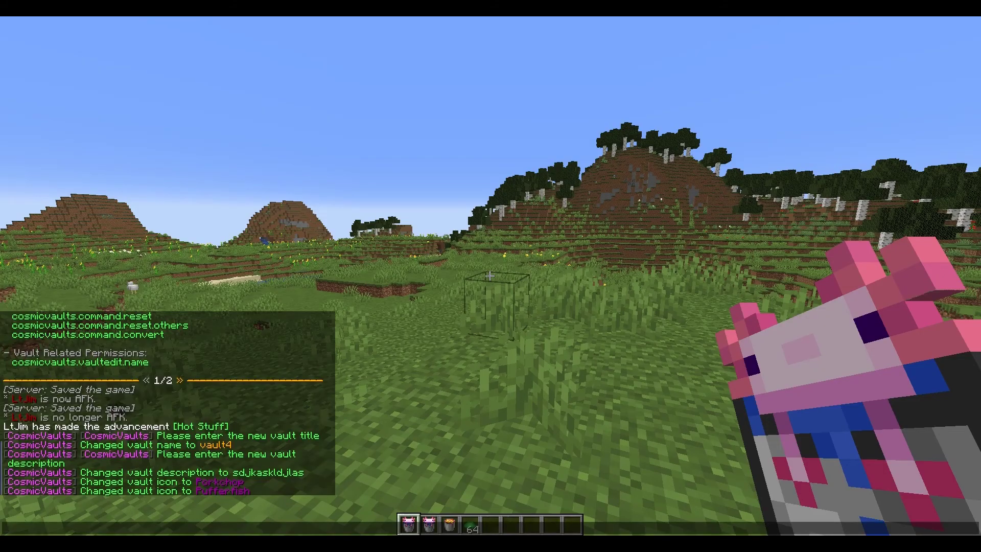
key("Return")
type("t")
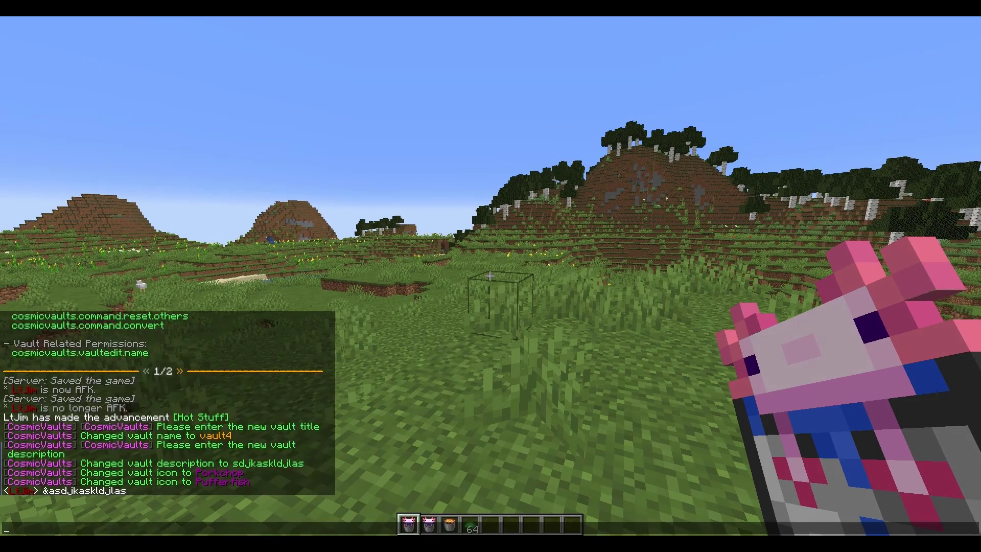
type("/pv")
key("Return")
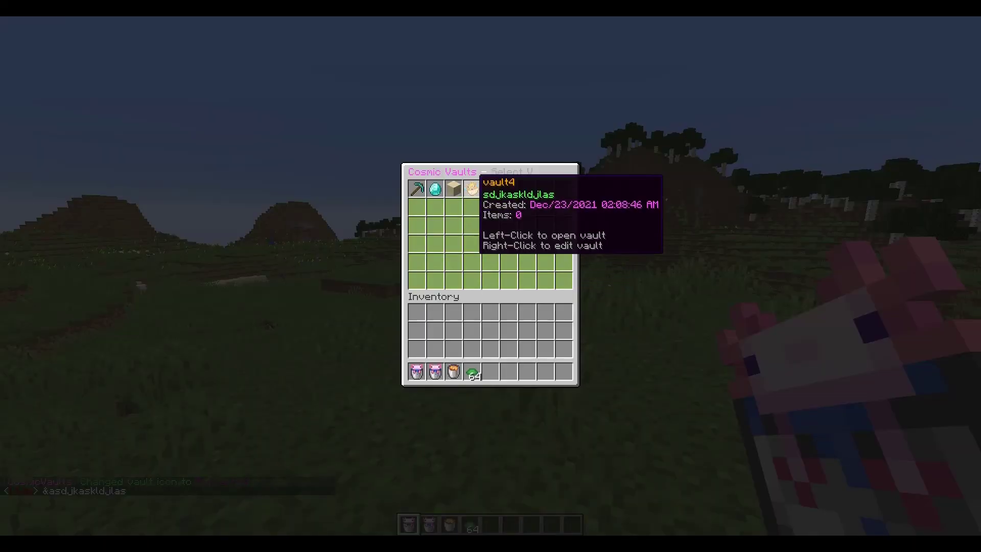
Open vault4, store both Buckets of Axolotl, the lava bucket and the 64 scutes in it, and return to the vault selection
left_click(472, 188)
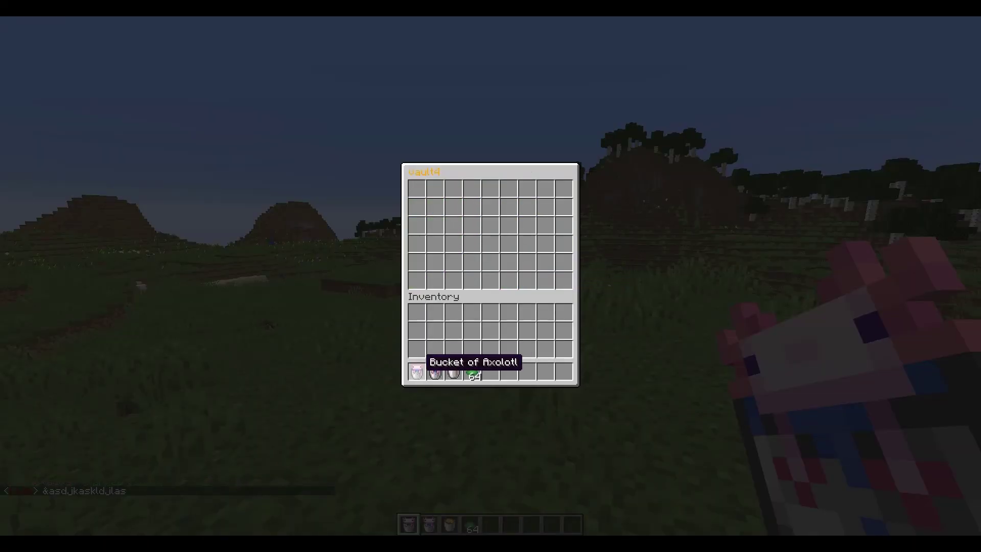
left_click(416, 372, "shift")
left_click(435, 372, "shift")
left_click(453, 371, "shift")
key("Escape")
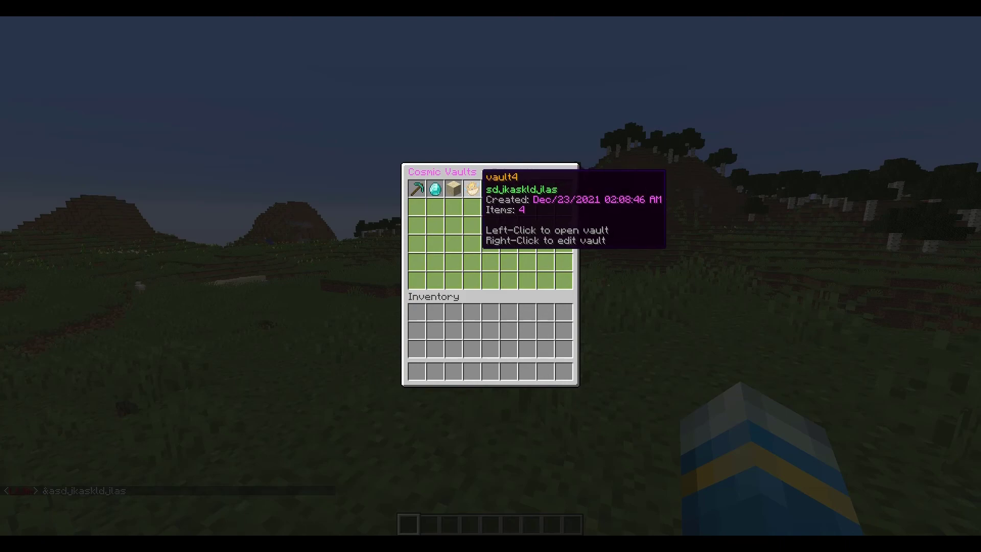
Reset Vault #4 from its editor and check its entry in the vault selection reopened with /pv
right_click(477, 183)
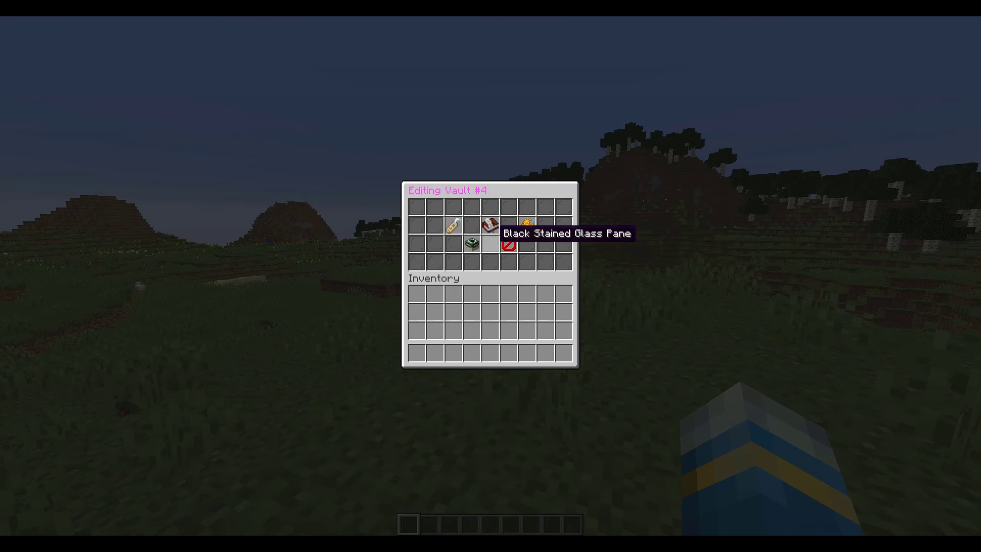
left_click(471, 242)
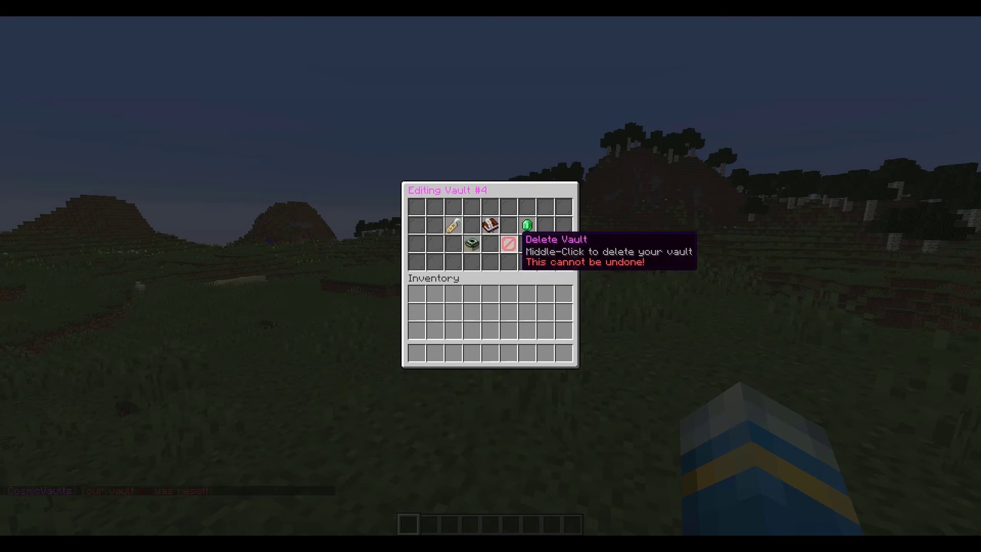
key("Escape")
type("t")
type("/pv")
key("Return")
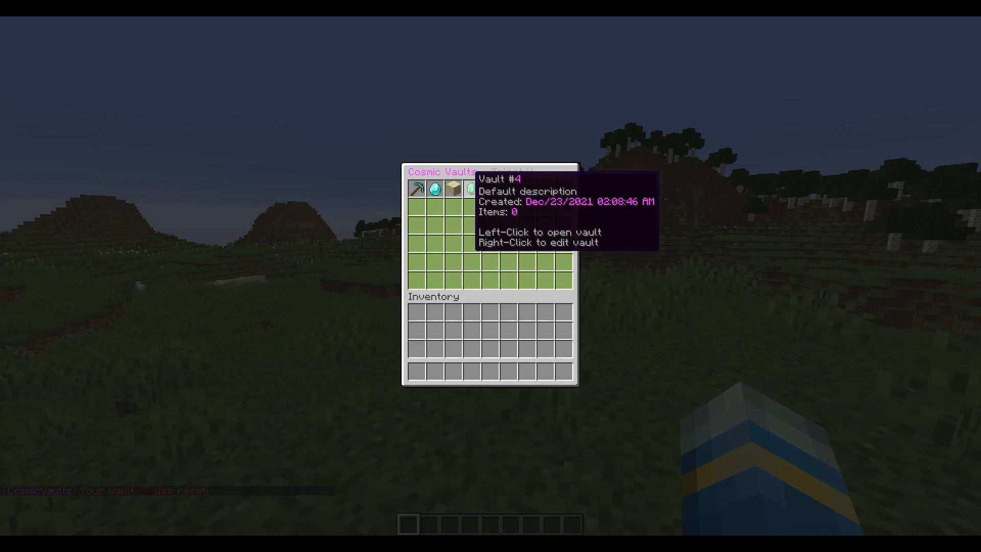
key("Escape")
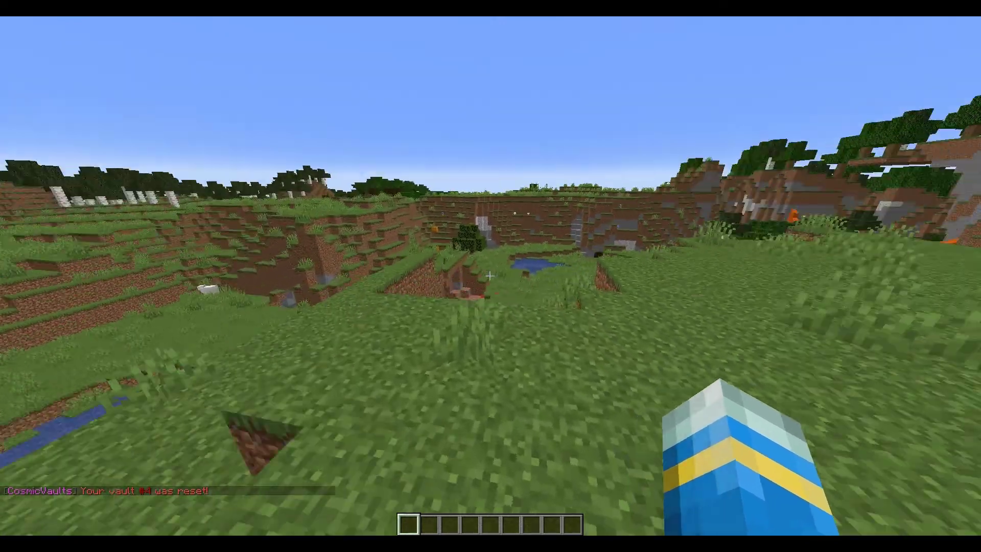
Display the CosmicVaults command list with /pv help
type("t")
type("//")
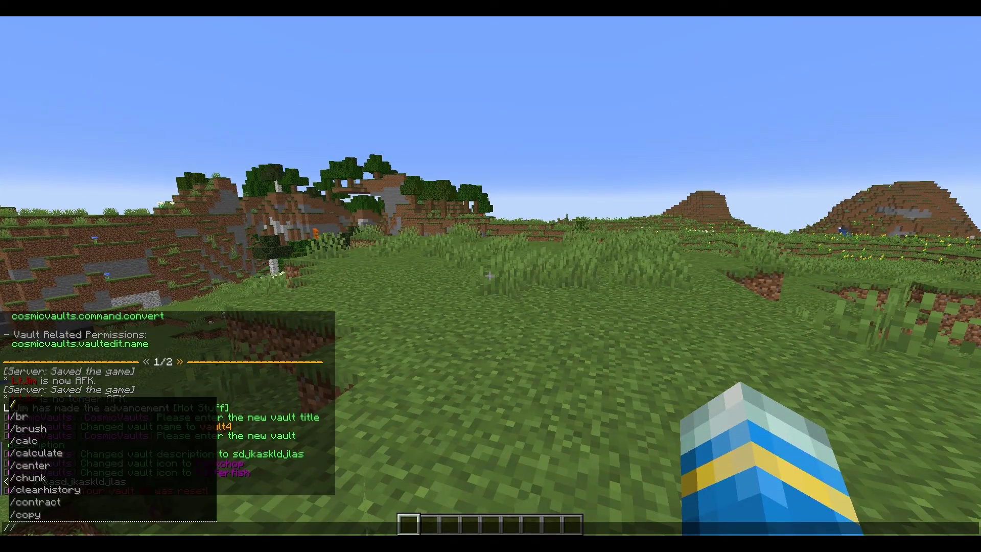
type("pv help")
key("Return")
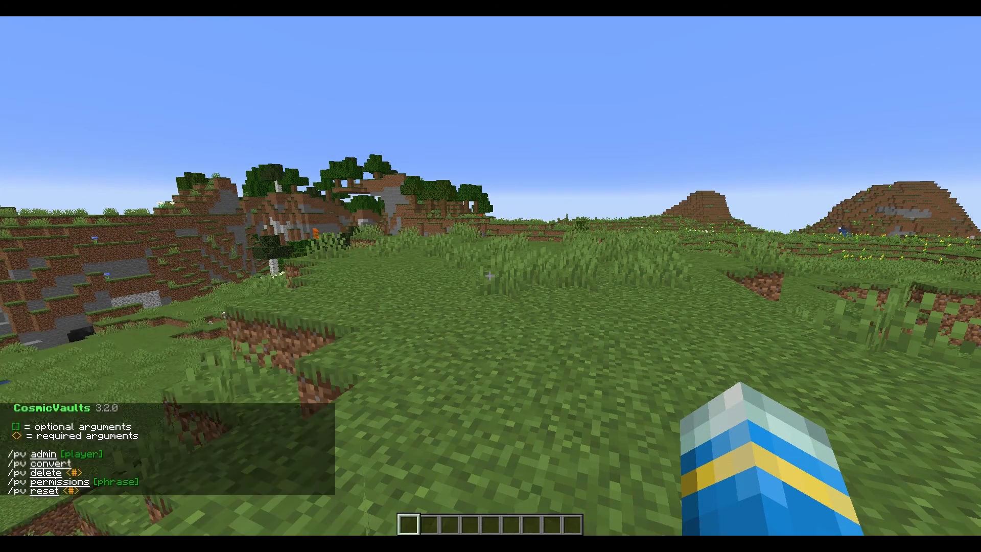
List the plugin's permissions with /pv perms and read the details of the main permissions, including cosmicvaults.maxallowedvaults.#
key("t")
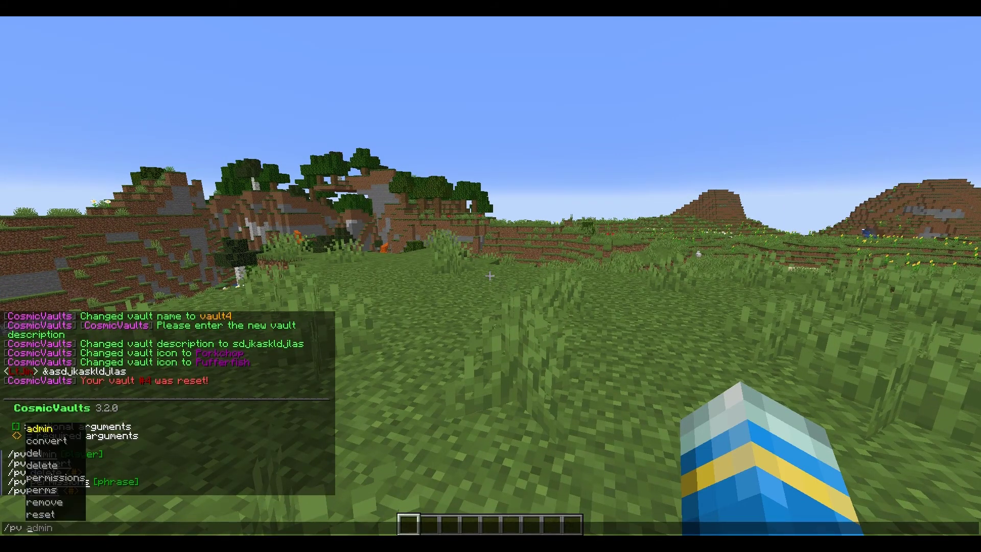
type("/pv perms")
key("Return")
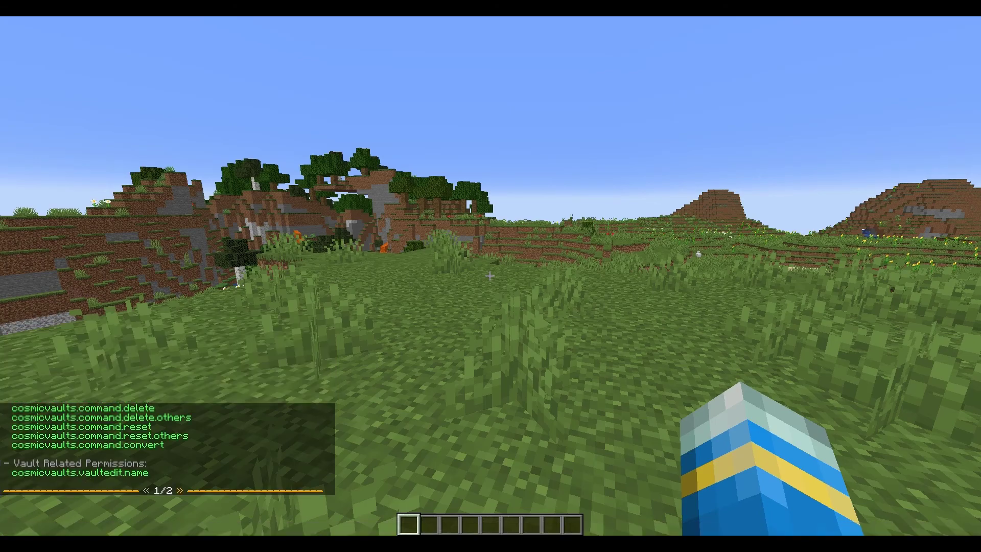
key("t")
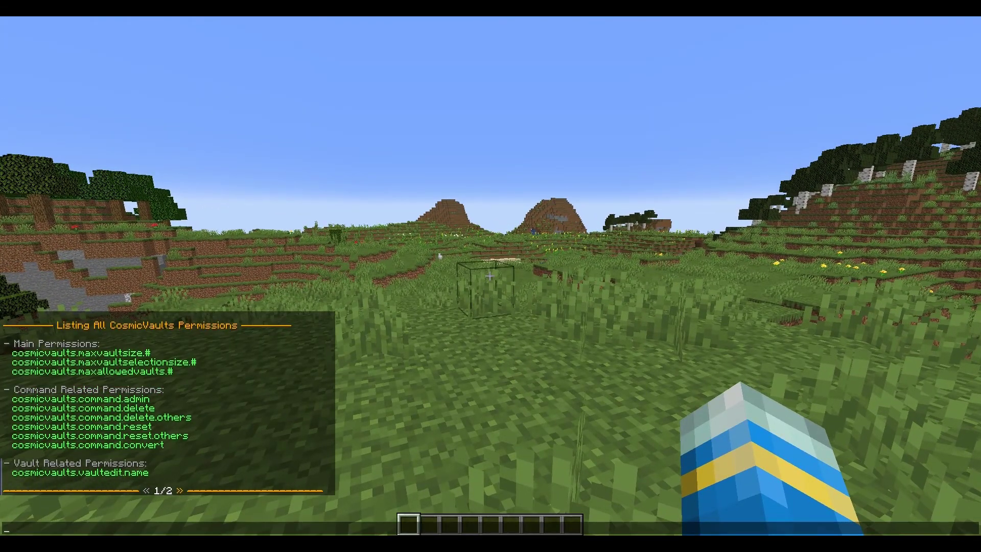
mouse_move(149, 352)
mouse_move(143, 370)
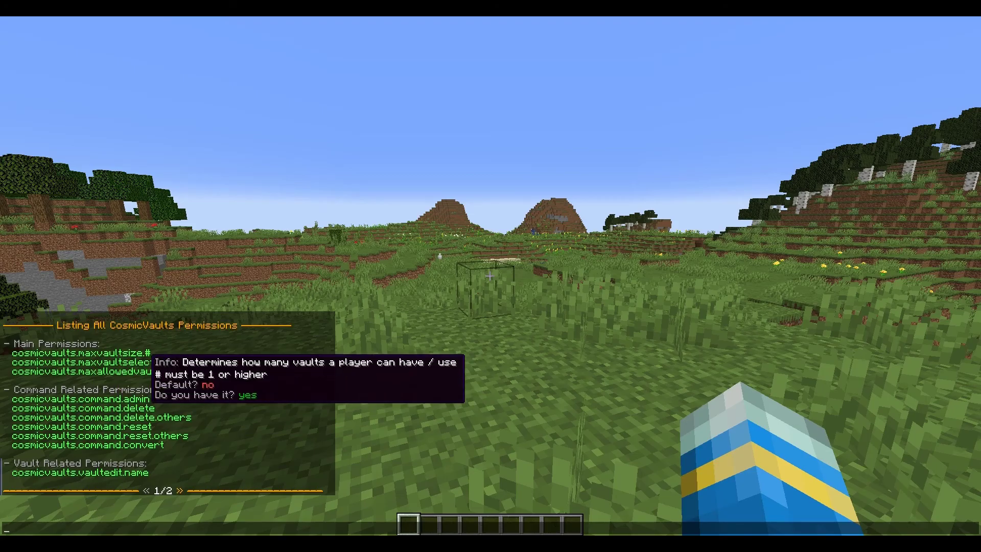
key("Escape")
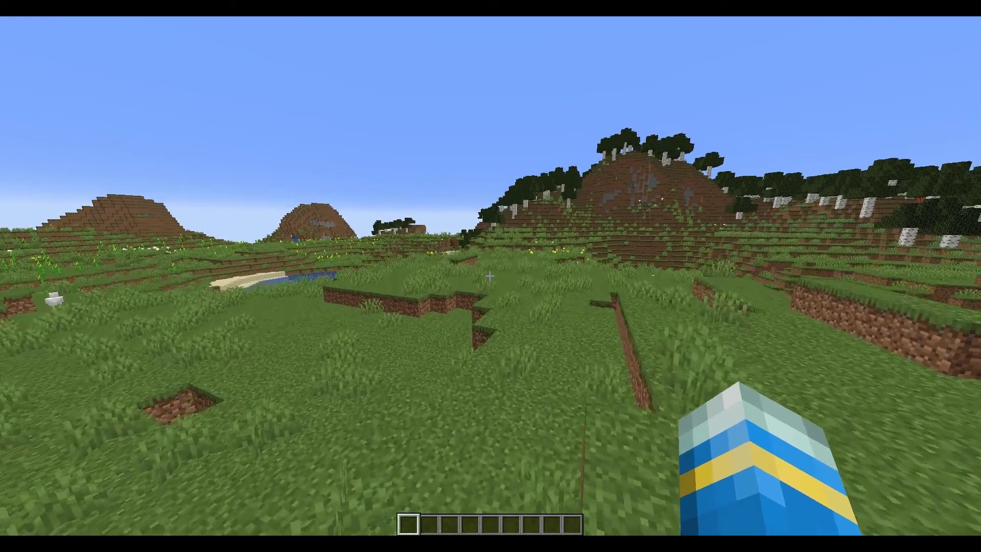
Run /pv admin, select the first player and reset that player's third vault
type("t")
type("/pv")
type(" admi")
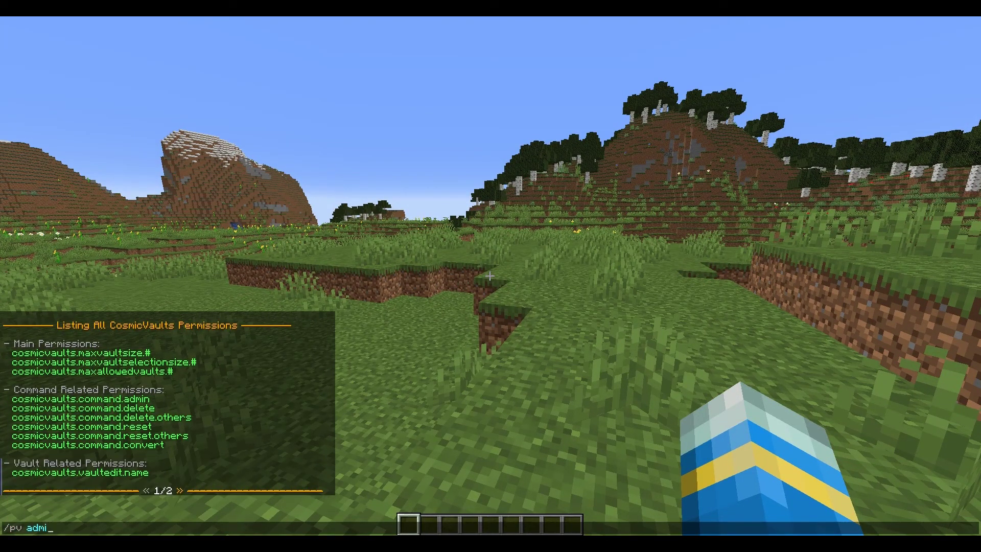
type("n")
key("Return")
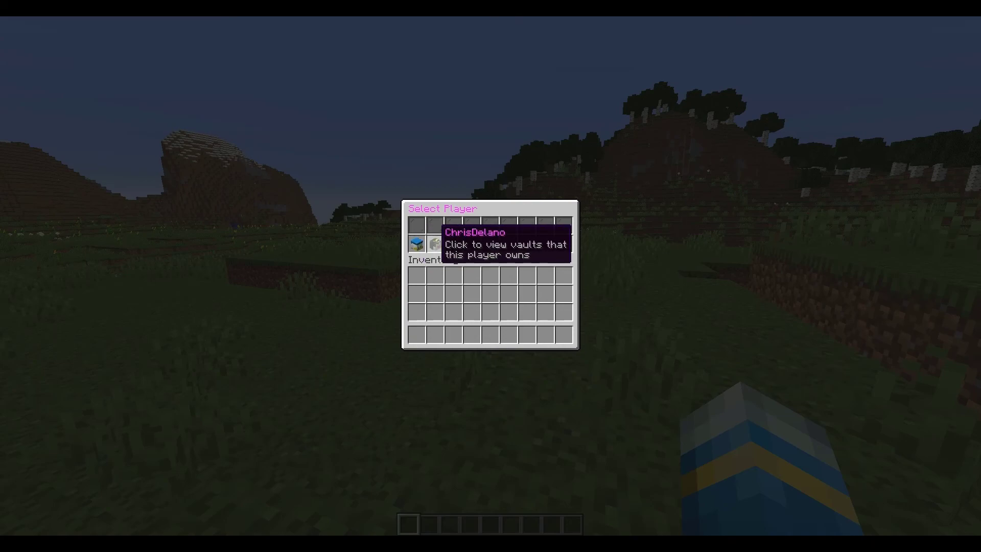
left_click(417, 243)
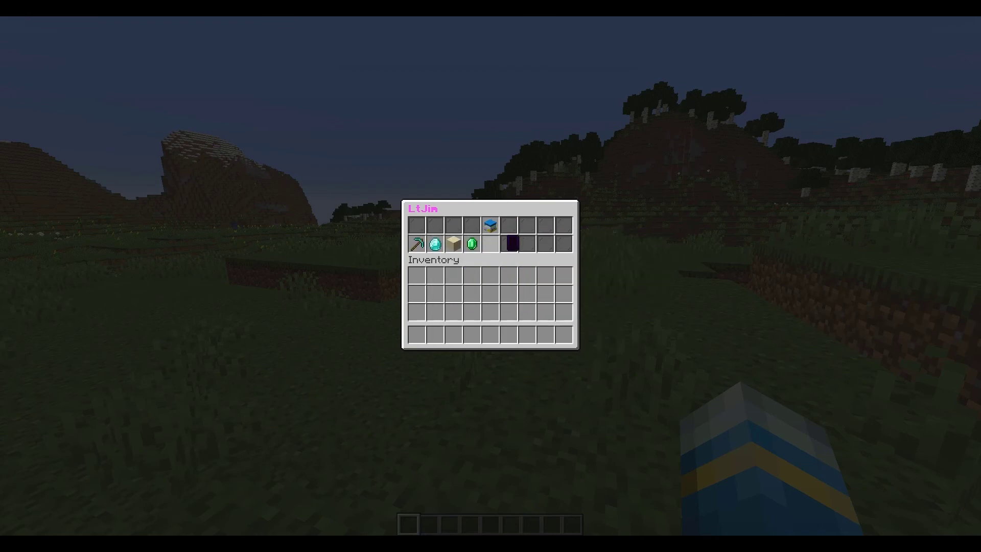
left_click(453, 244)
key("Escape")
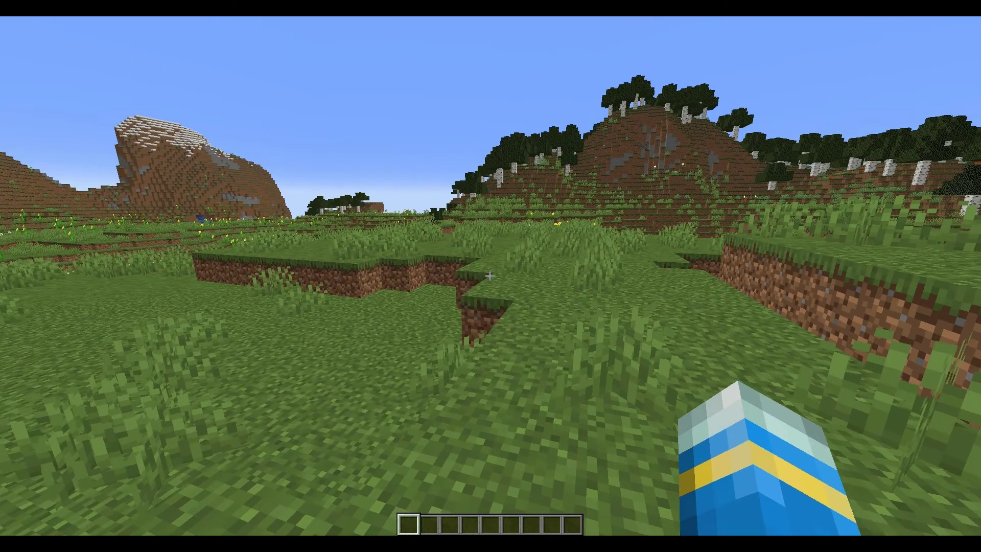
Run /pv admin again and inspect the details of Vault #3 in the first player's vault list
key("t")
key("Up")
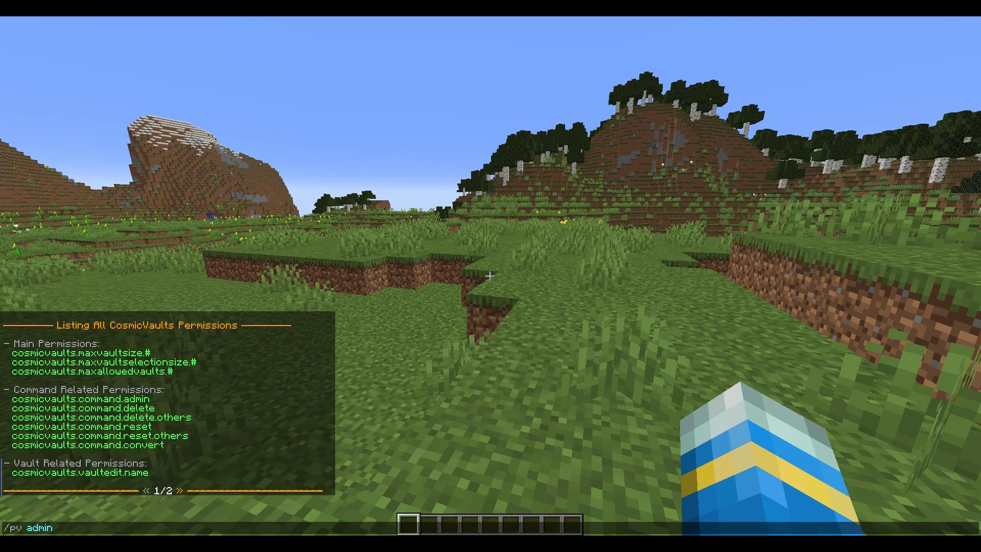
key("Return")
left_click(417, 225)
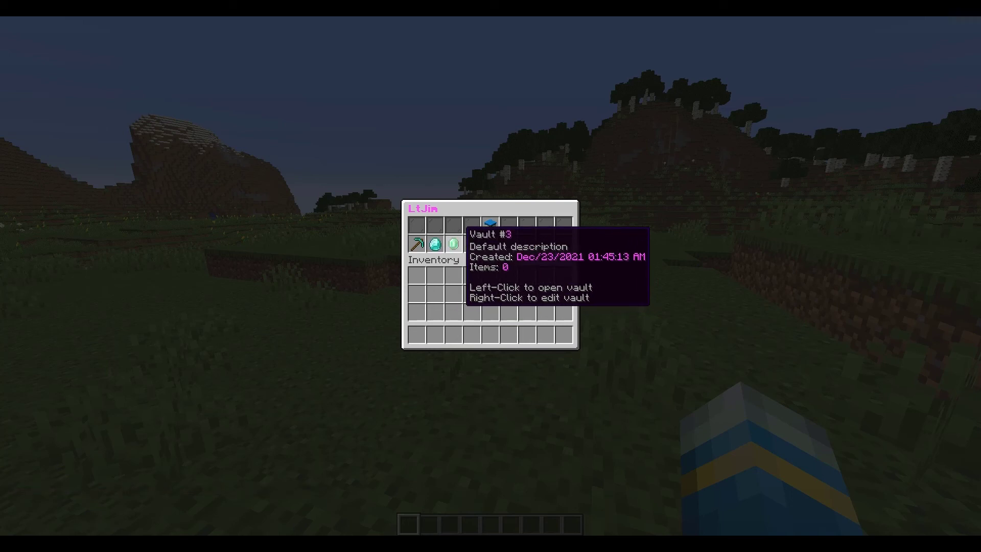
key("Escape")
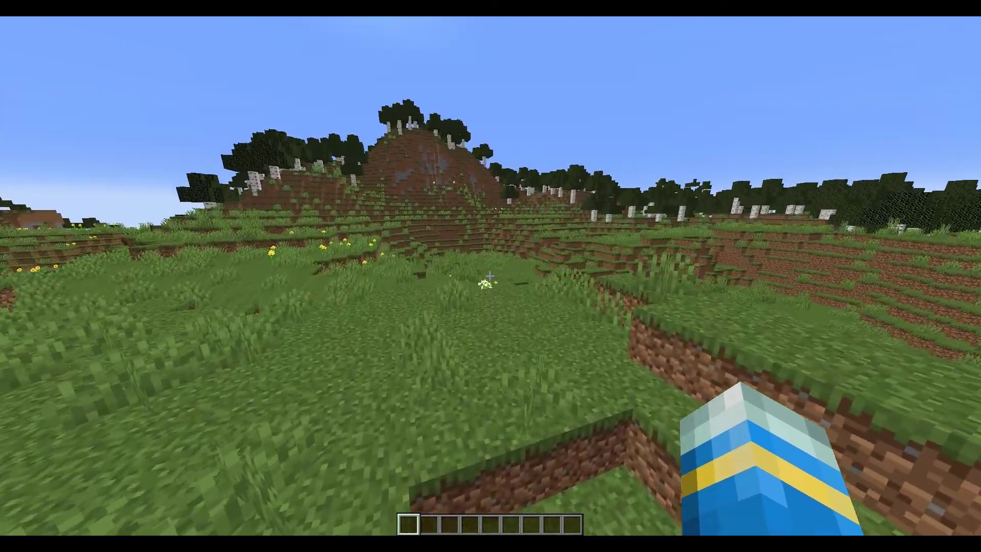
key("w")
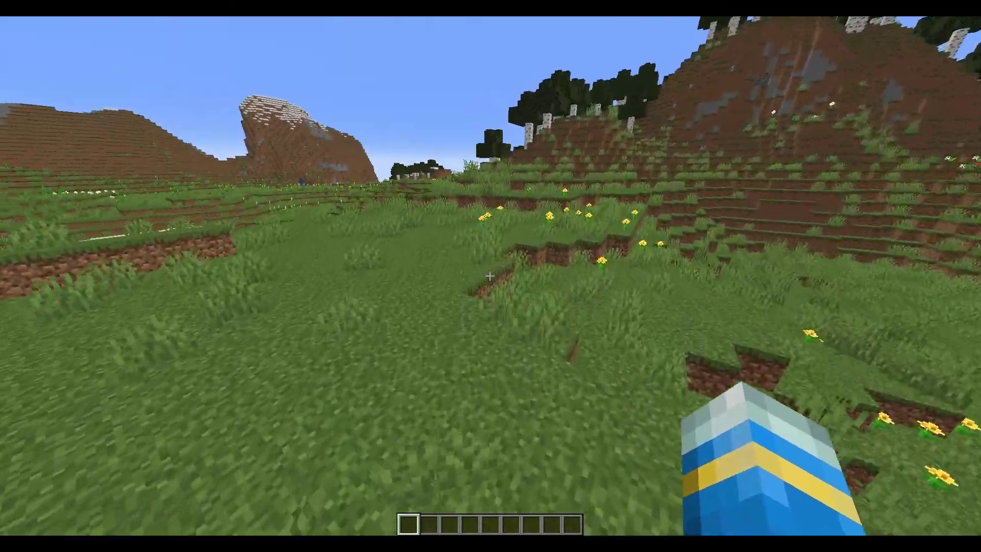
key("w")
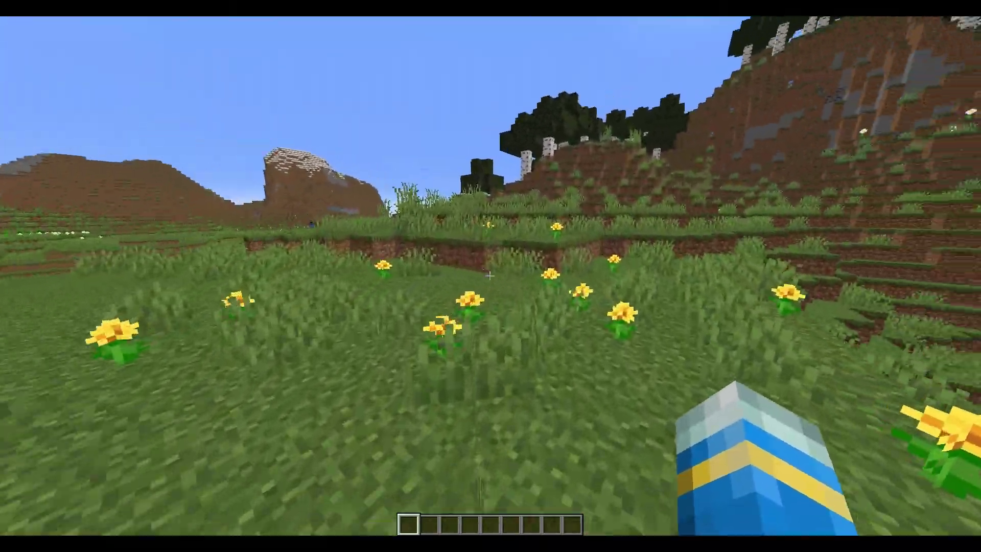
key("w")
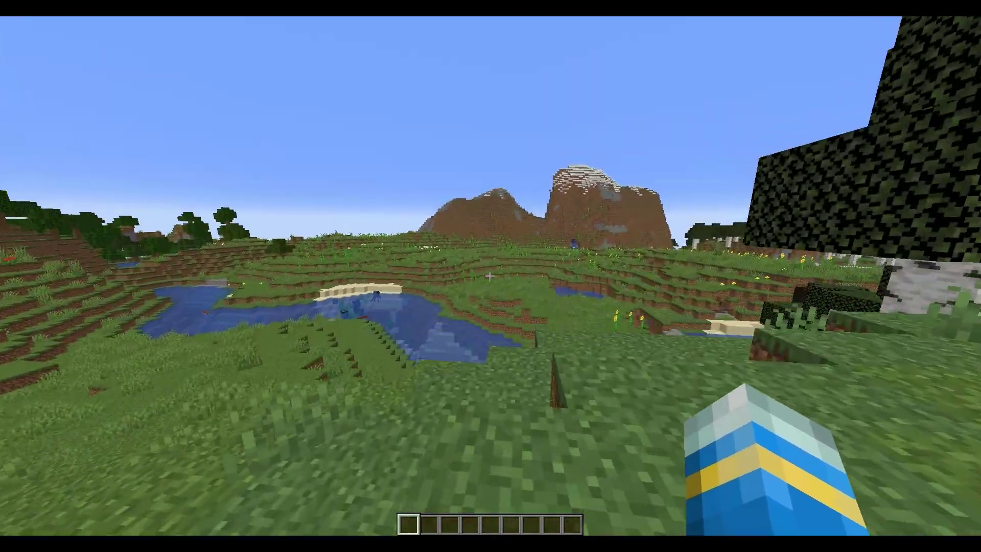
Review the CosmicVaults command list in the chat history
key("t")
scroll(168, 404, "up", 1)
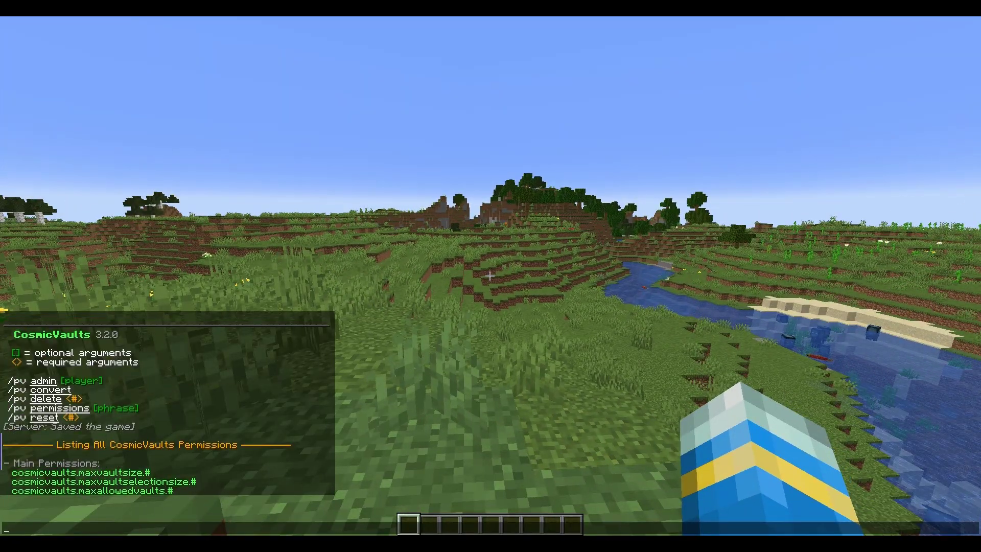
key("Escape")
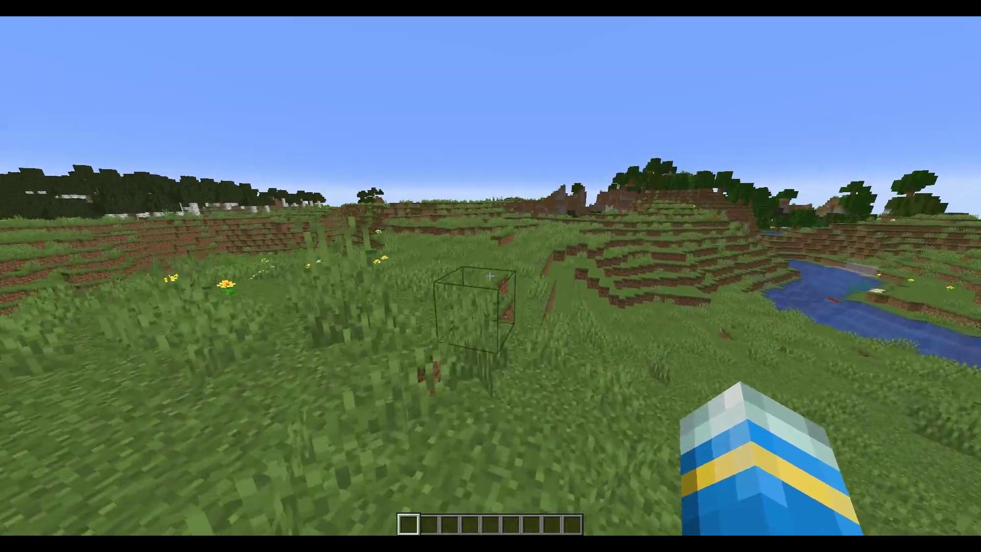
key("w")
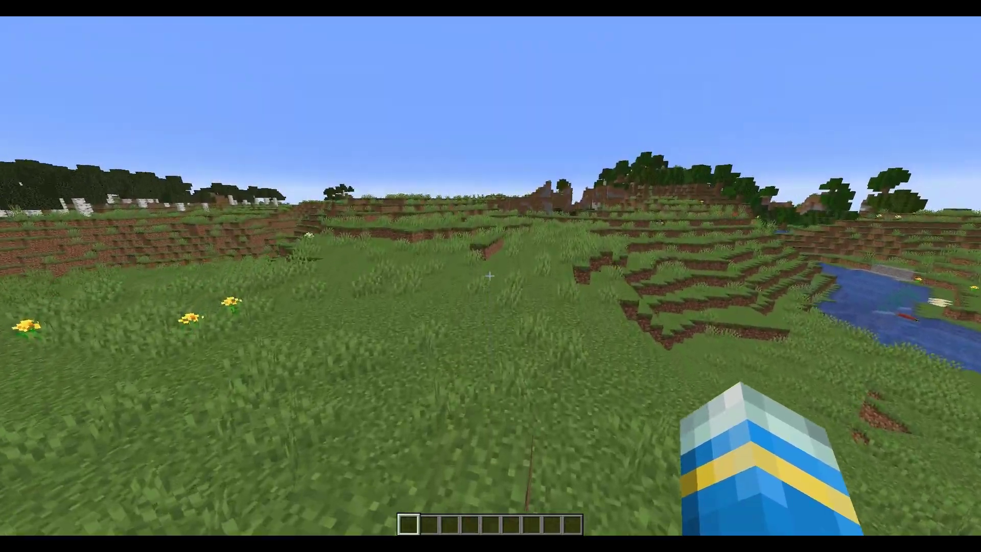
key("w")
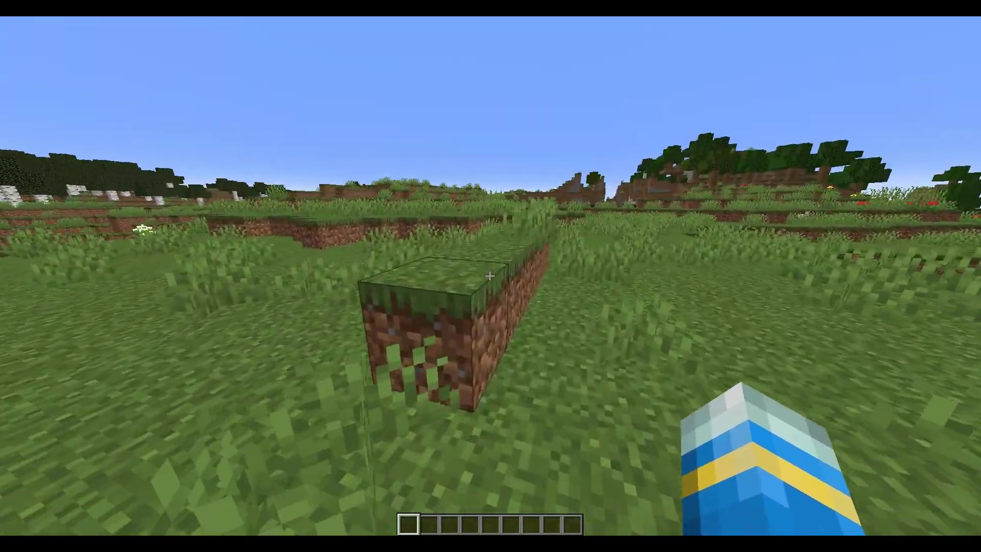
key("w")
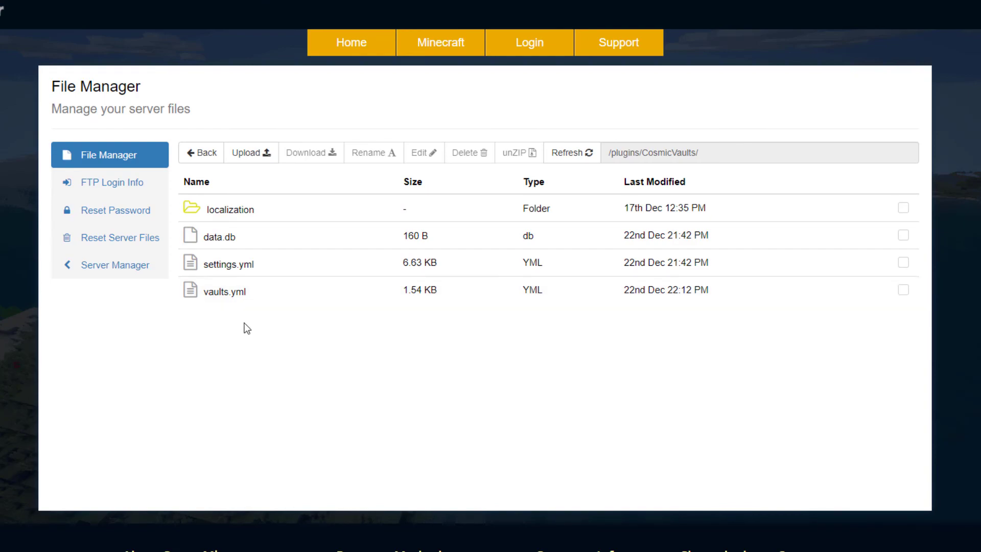
In the server file manager, open settings.yml from /plugins/CosmicVaults/ and examine the default menu size, vault size and max allowed vaults options
double_click(259, 271)
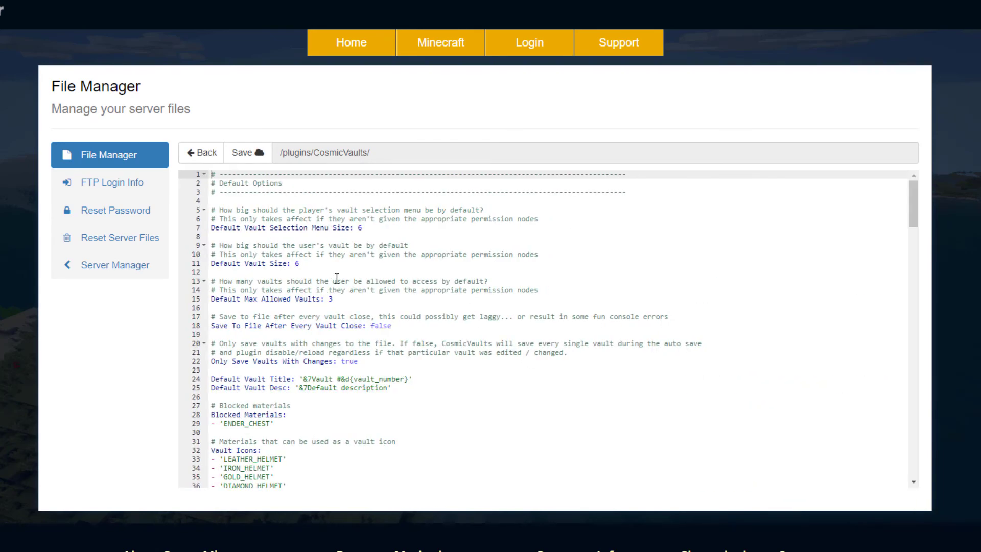
left_click_drag(211, 227, 212, 308)
left_click(212, 308)
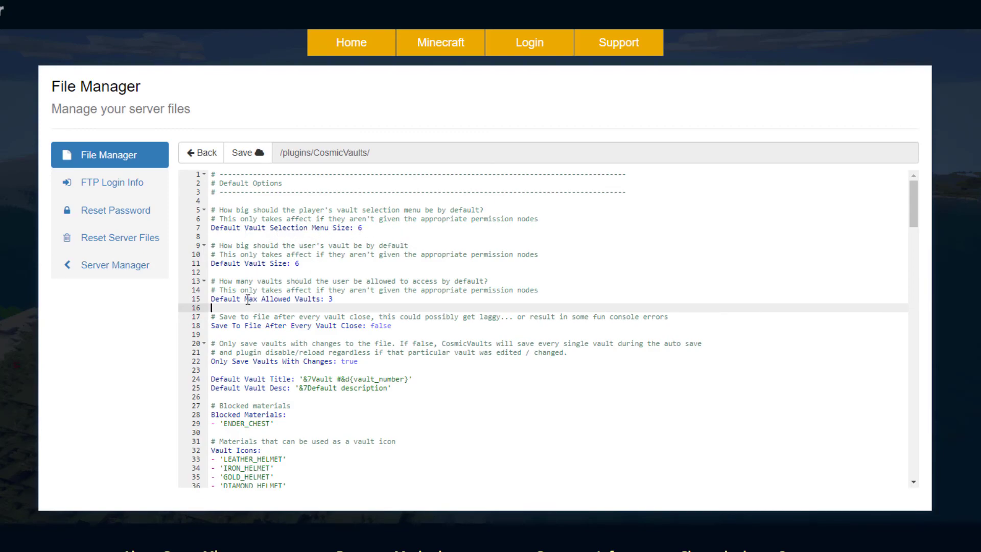
left_click_drag(249, 299, 342, 301)
left_click(341, 301)
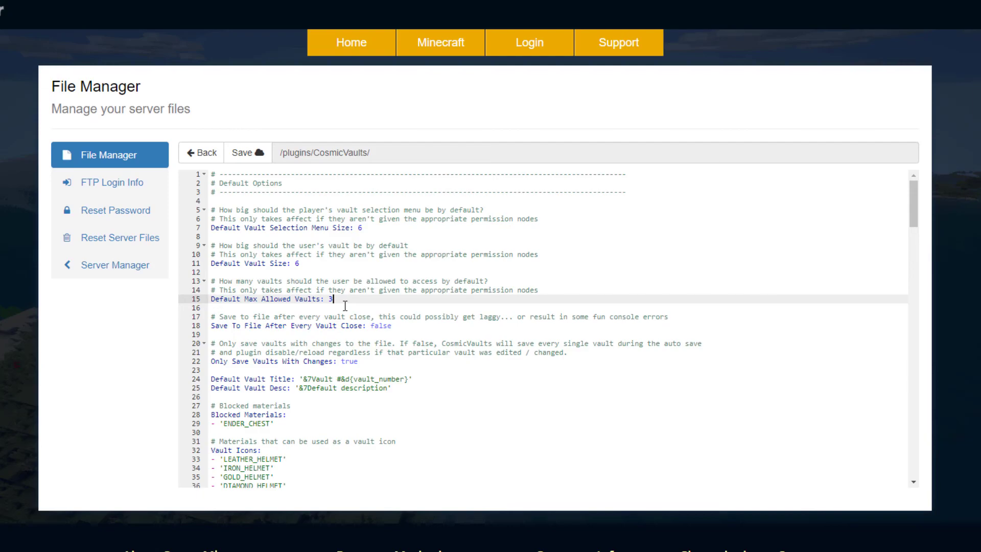
left_click_drag(351, 299, 212, 227)
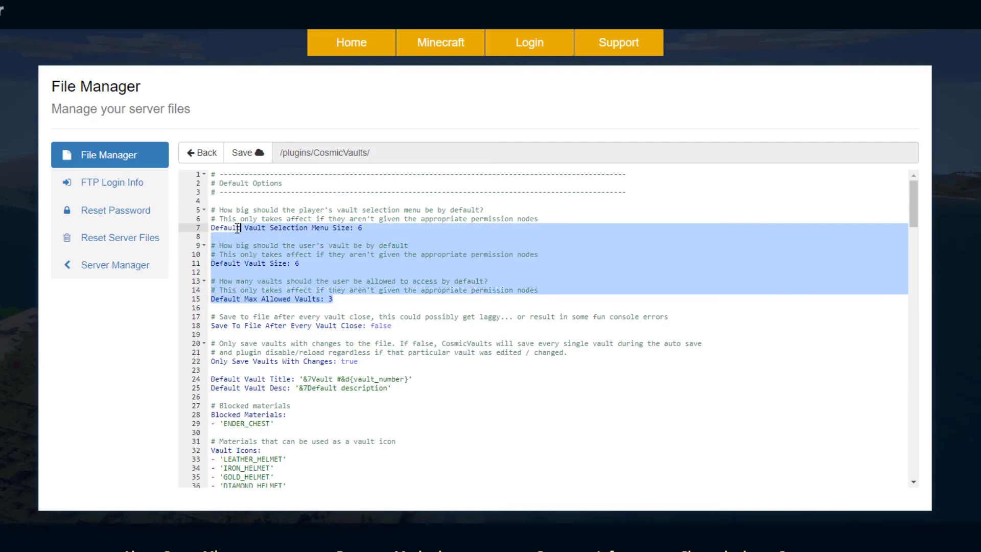
Examine the Save To File After Every Vault Close option and the Auto Save settings in settings.yml
left_click(363, 290)
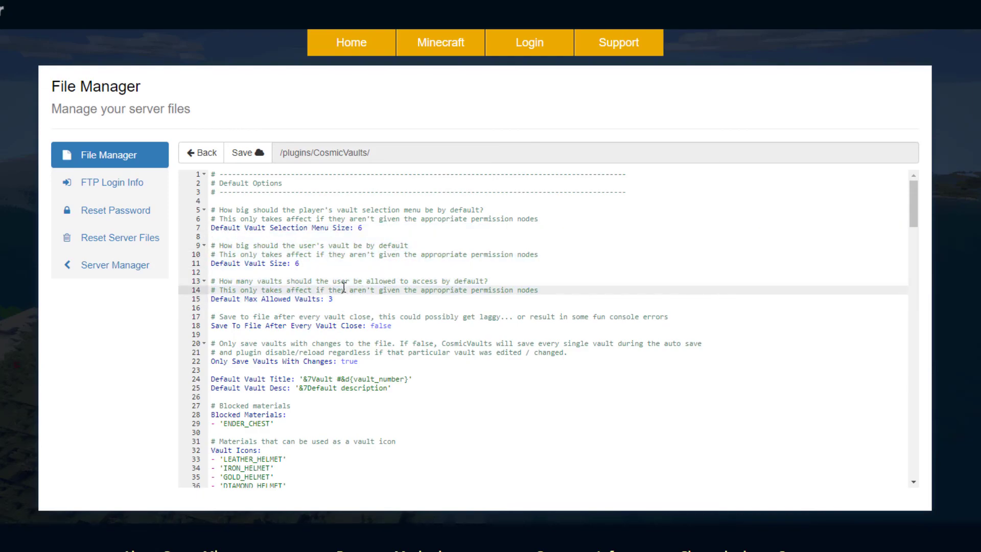
scroll(352, 297, "down", 2)
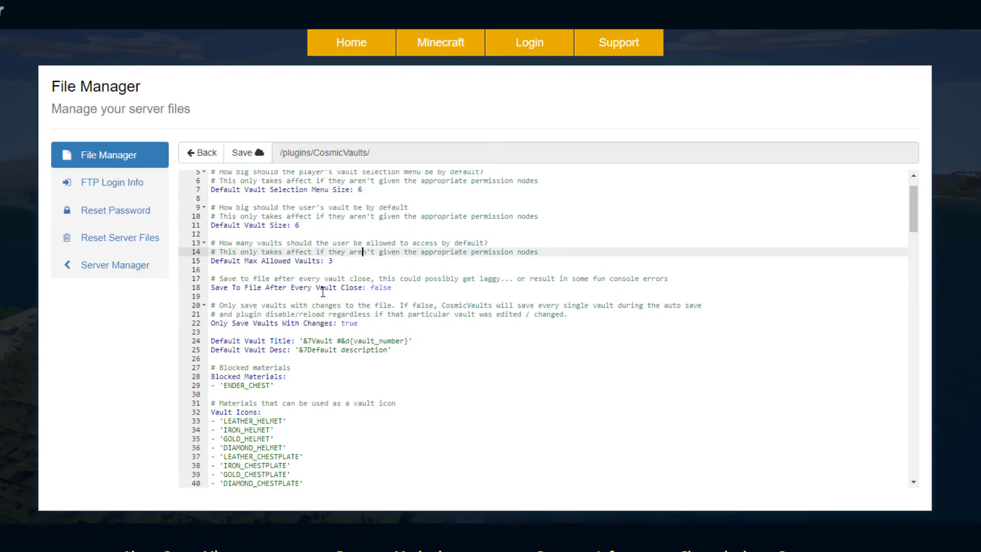
left_click_drag(224, 289, 355, 290)
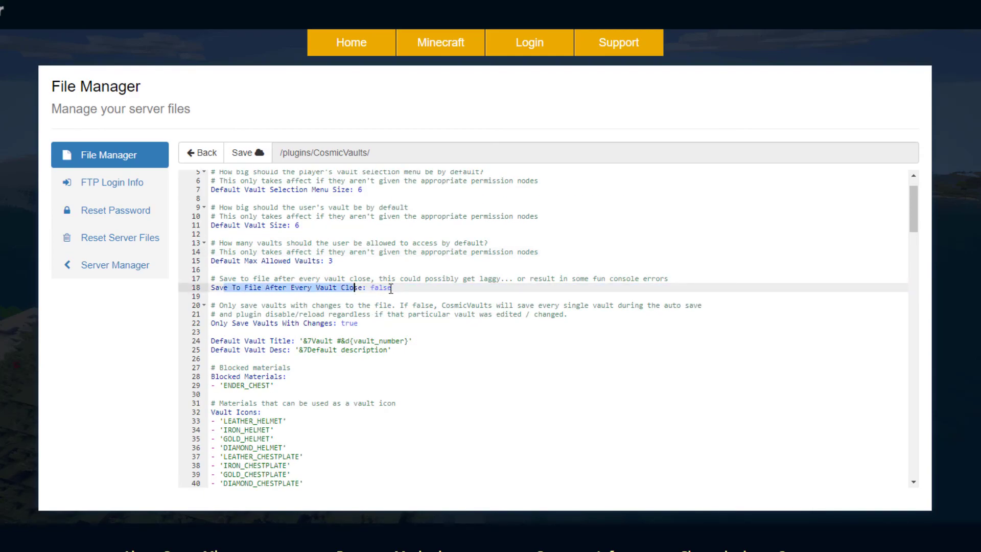
left_click(394, 289)
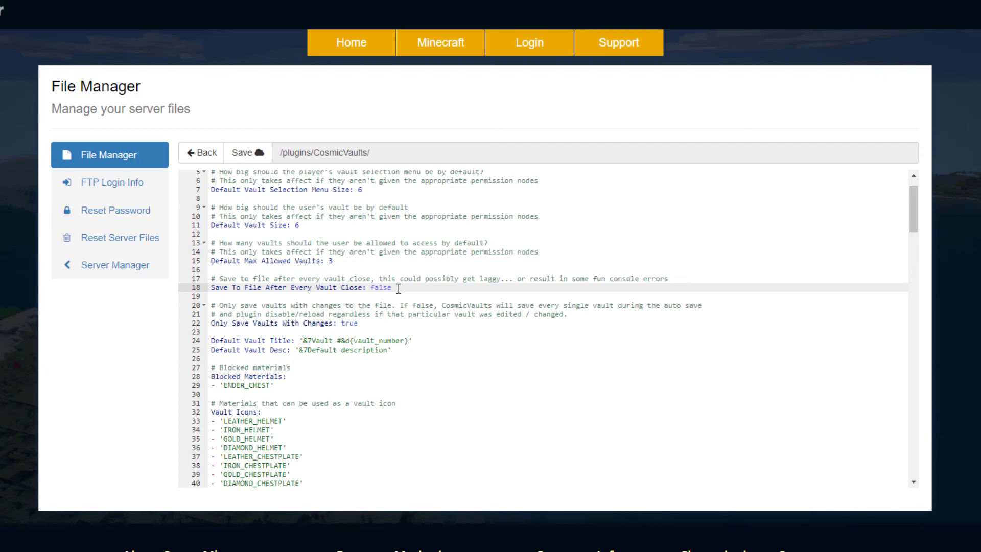
scroll(344, 366, "down", 15)
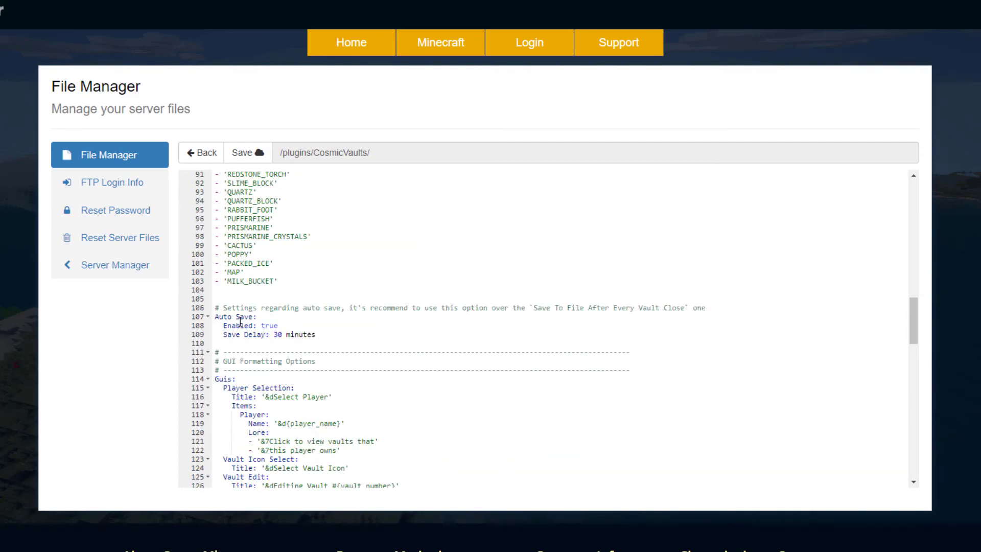
left_click_drag(215, 317, 315, 335)
left_click(315, 335)
Examine the default vault title and description and the Blocked Materials list in settings.yml
scroll(314, 329, "up", 15)
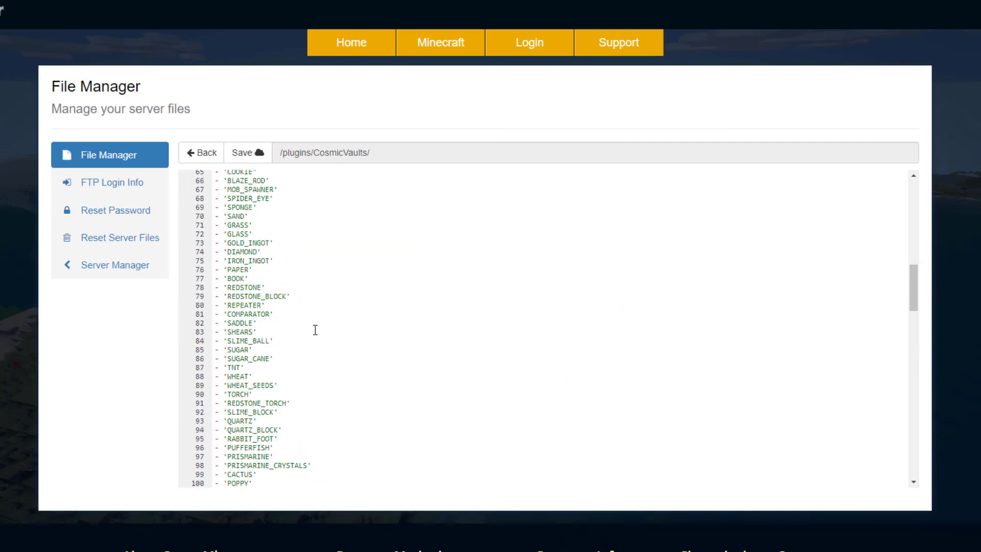
left_click_drag(225, 379, 391, 392)
left_click(391, 391)
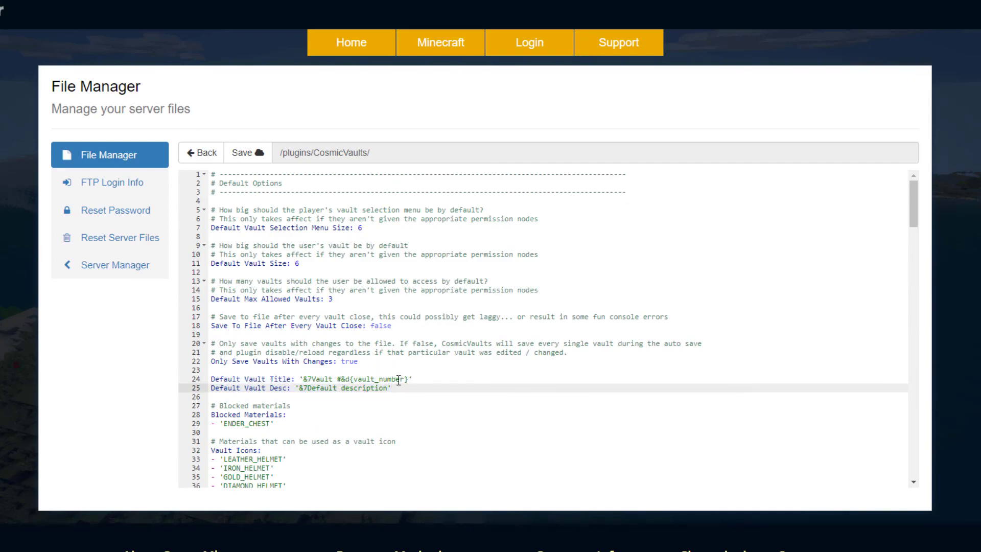
scroll(383, 388, "down", 3)
left_click_drag(211, 300, 301, 311)
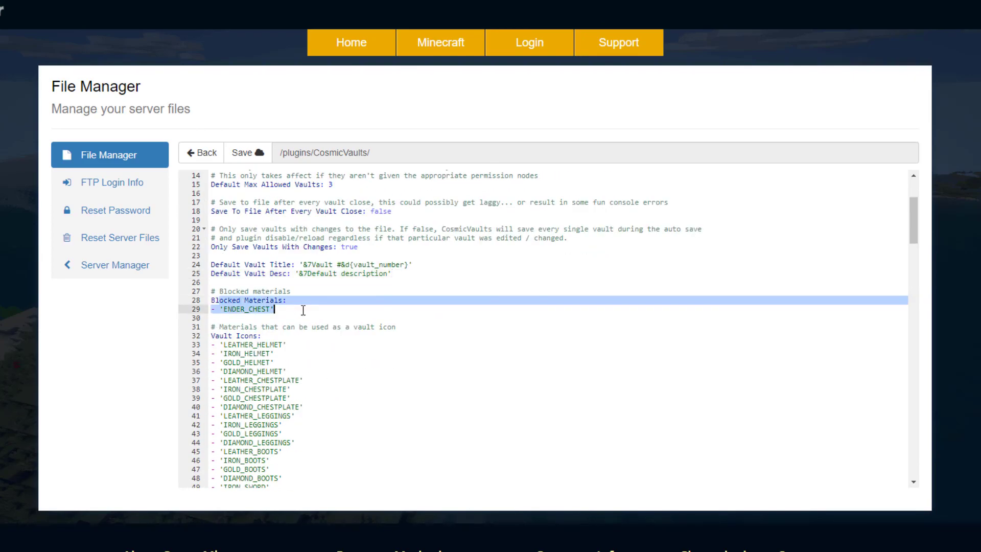
left_click(294, 310)
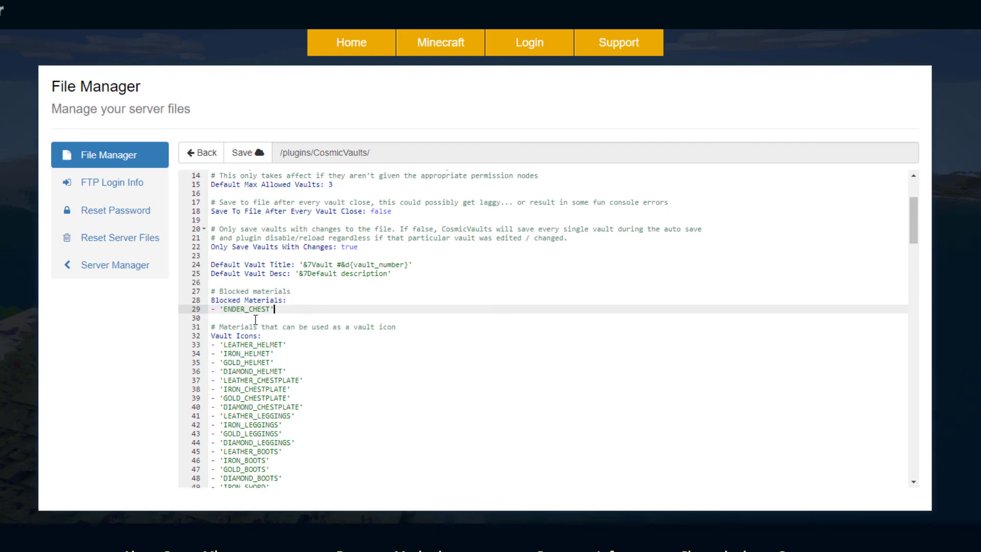
Look through the Vault Icons list of materials that can be used as a vault icon
scroll(258, 339, "down", 3)
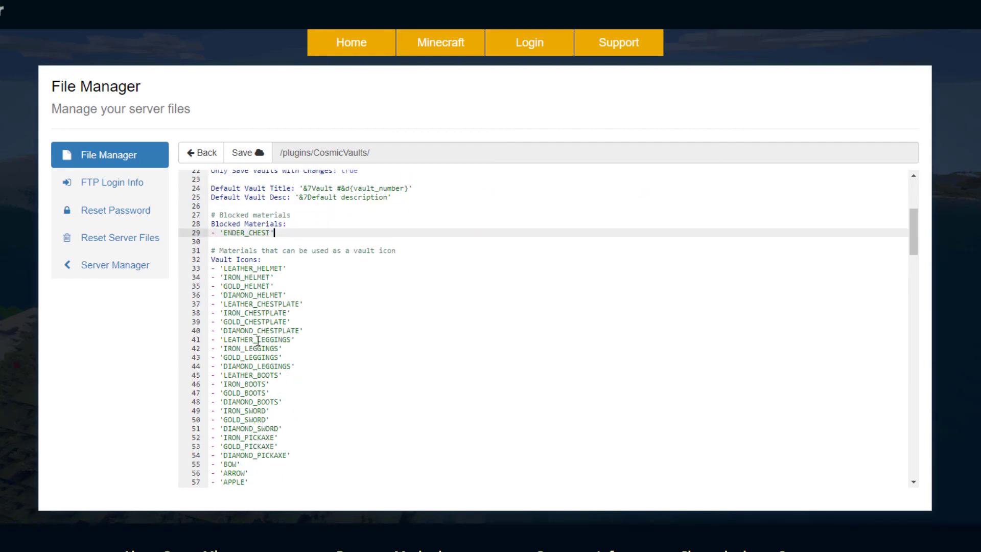
left_click_drag(213, 259, 276, 260)
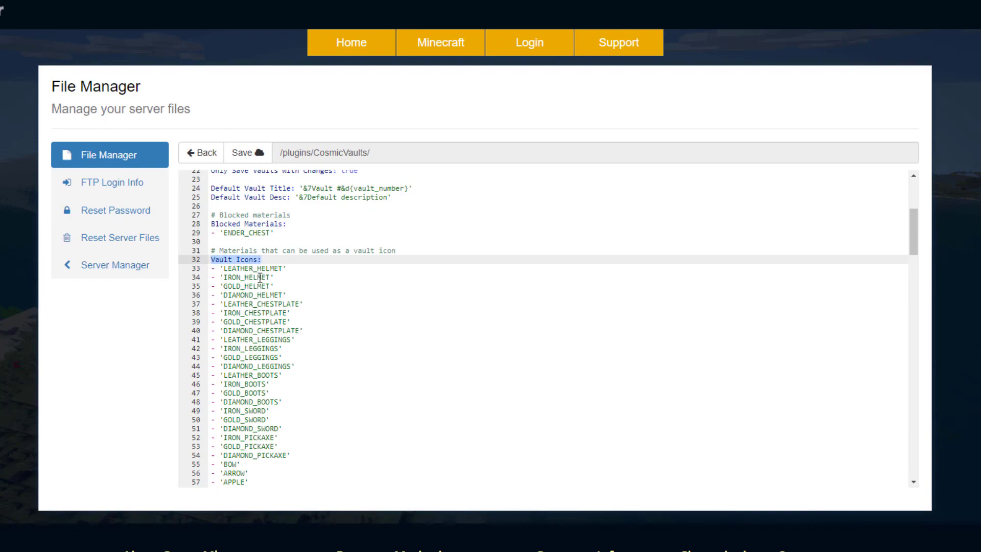
scroll(302, 398, "down", 5)
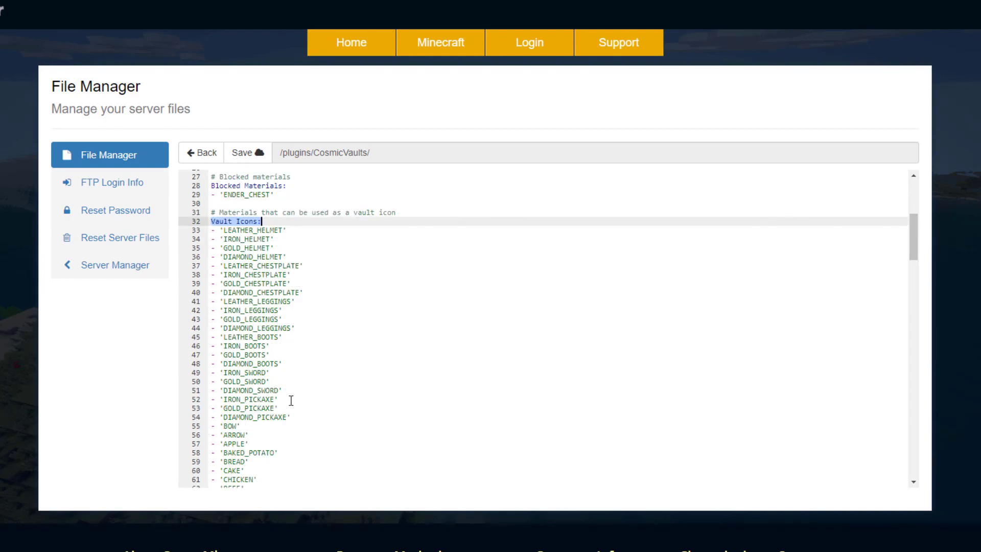
scroll(285, 310, "down", 7)
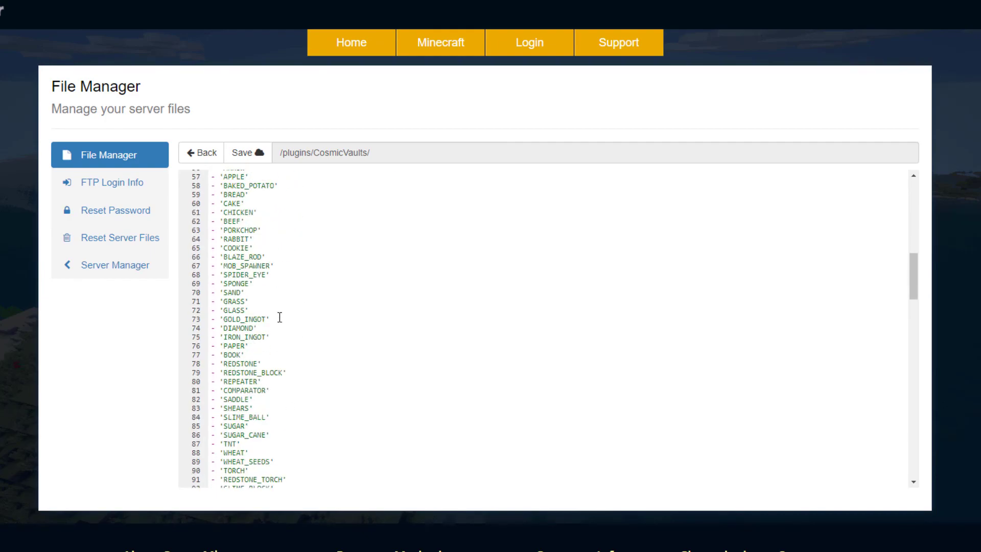
scroll(359, 359, "down", 1)
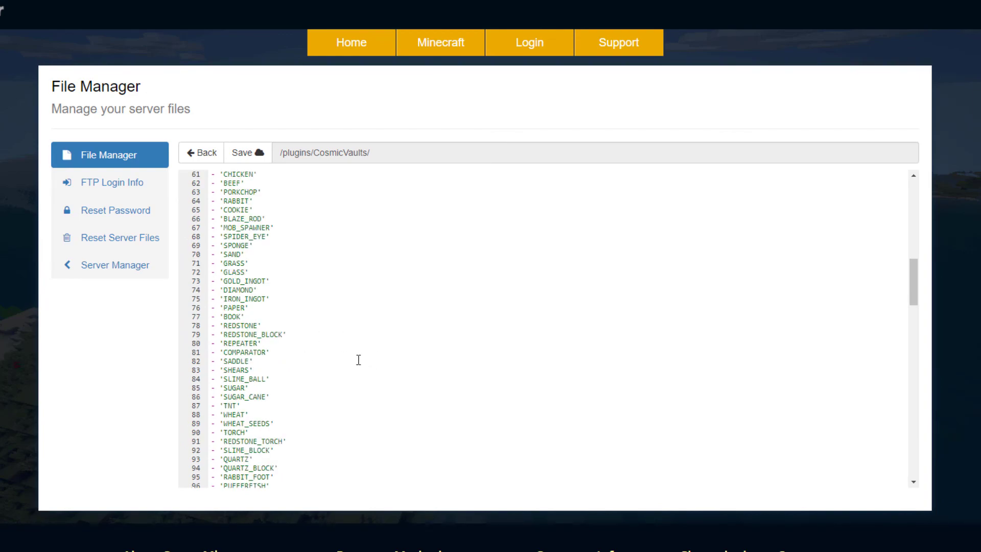
scroll(281, 349, "down", 1)
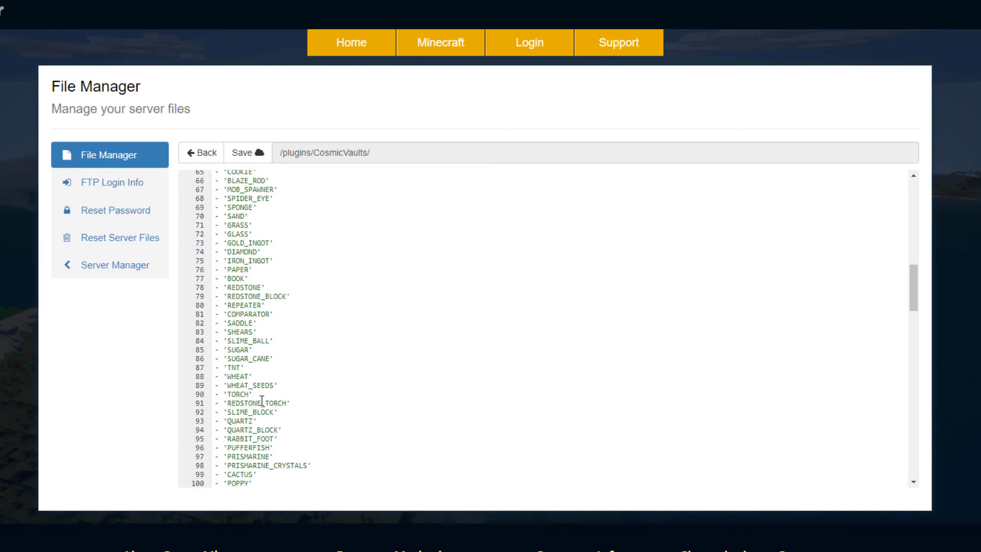
Review the GUI formatting options for the player selection, vault icon select, vault edit and vault selection menus
scroll(261, 399, "down", 10)
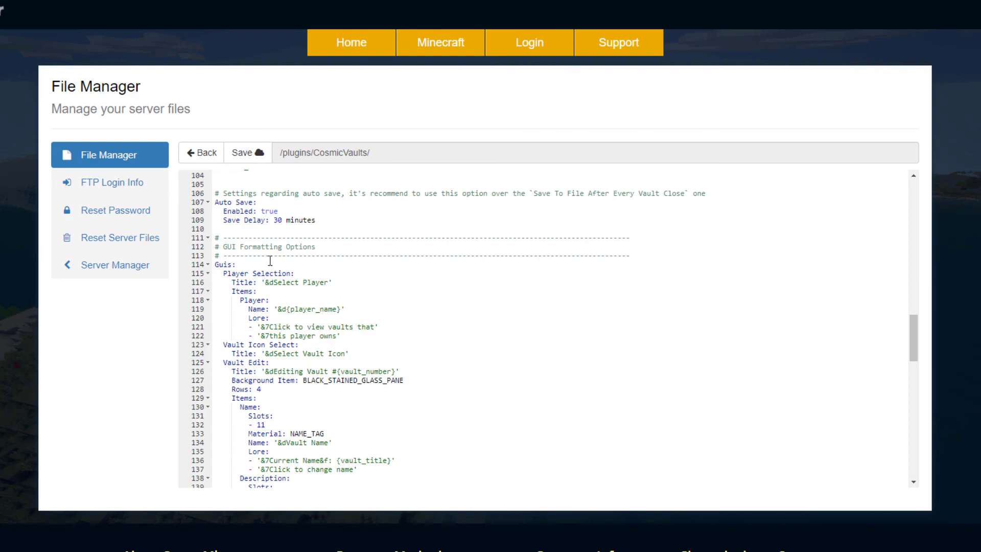
scroll(261, 317, "down", 1)
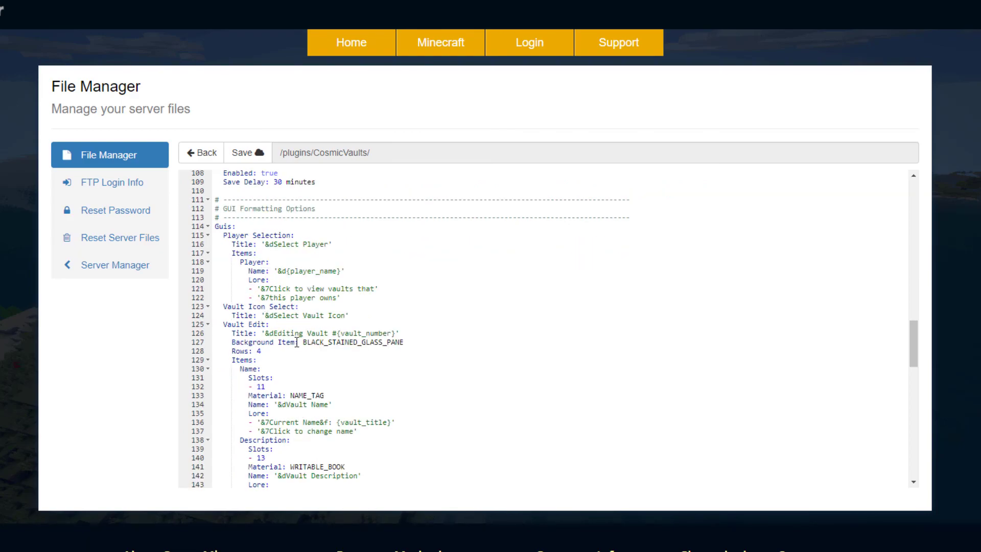
scroll(247, 230, "down", 3)
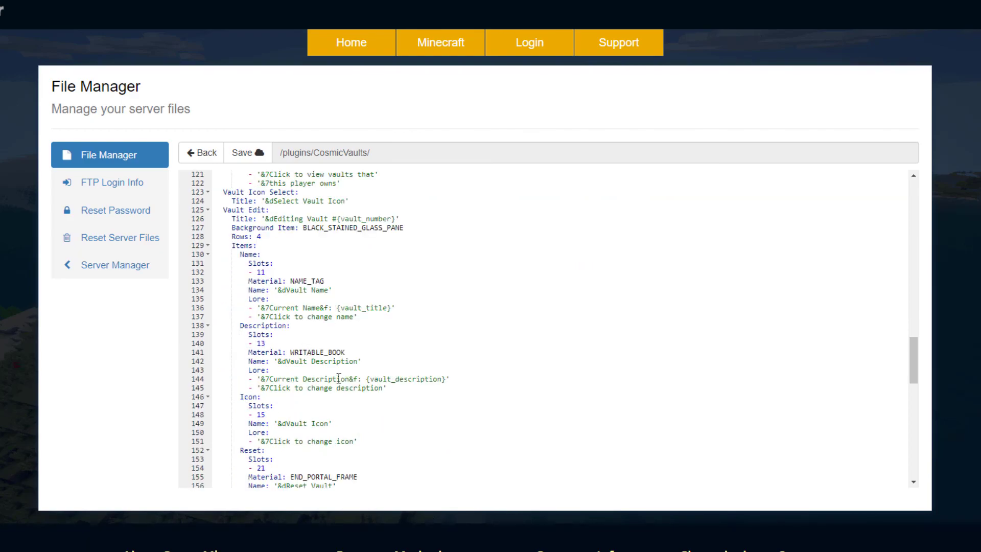
scroll(338, 383, "down", 2)
scroll(294, 302, "down", 6)
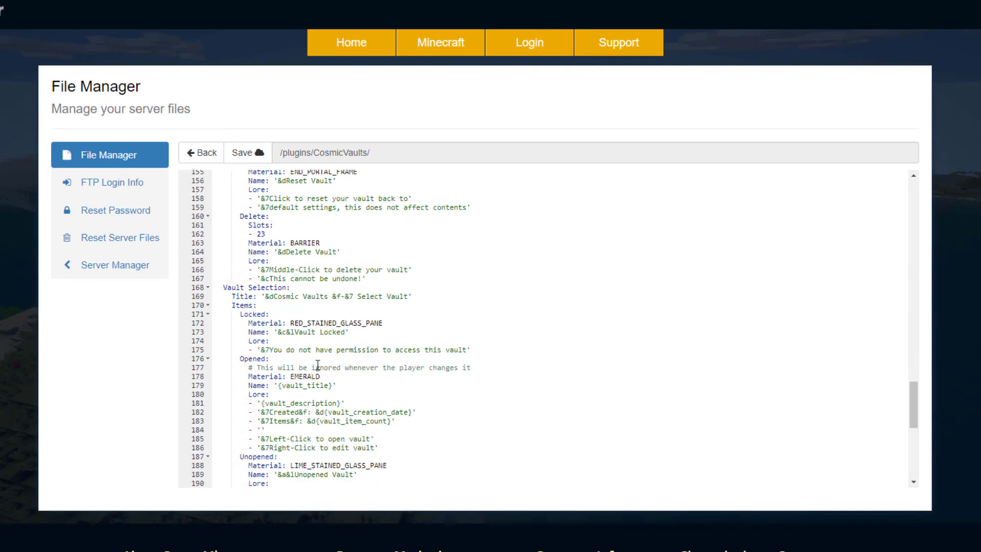
Examine the command aliases, locale and prefix settings at the end of settings.yml and return to the CosmicVaults folder
scroll(321, 385, "down", 9)
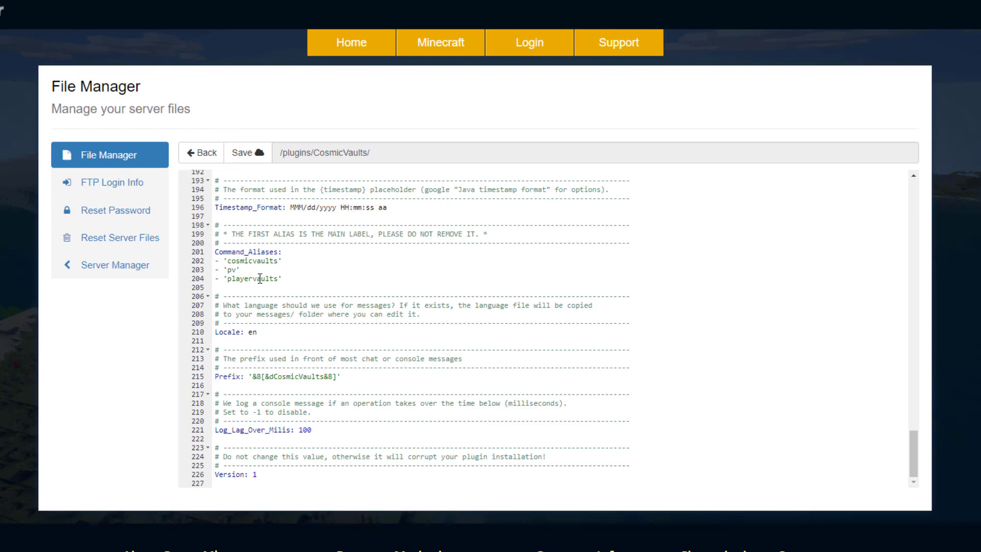
left_click_drag(293, 275, 216, 252)
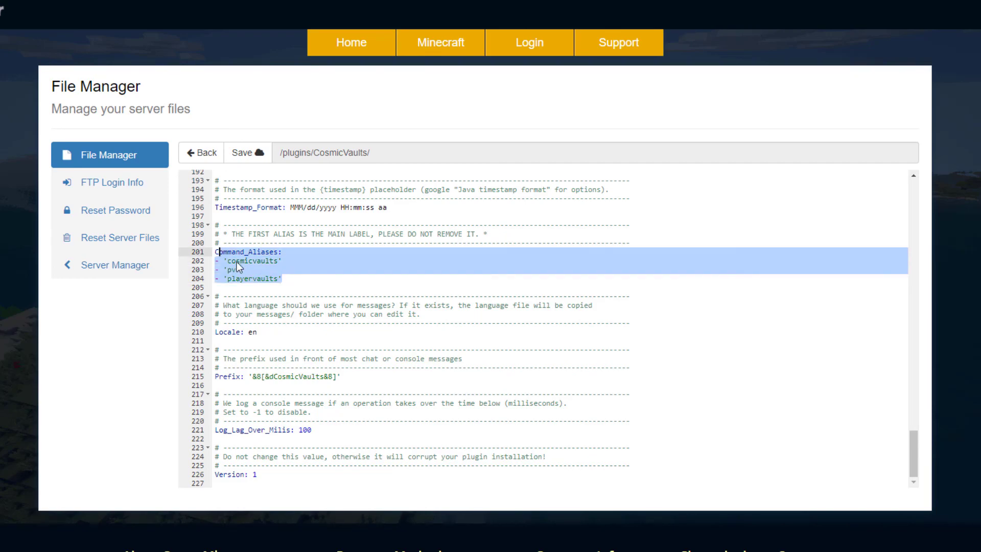
left_click(235, 261)
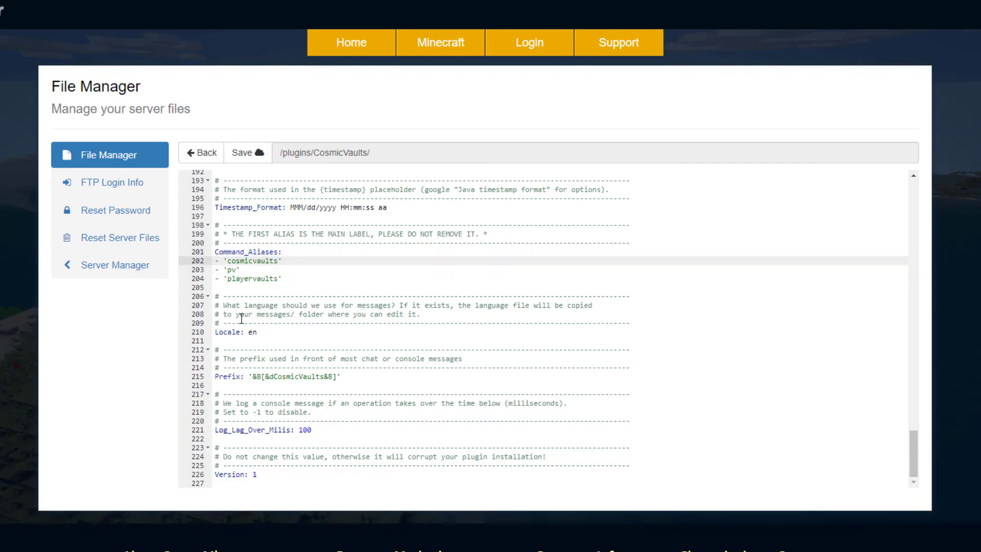
scroll(248, 317, "down", 1)
left_click_drag(258, 268, 218, 276)
left_click(255, 284)
left_click_drag(341, 313, 249, 315)
left_click(369, 278)
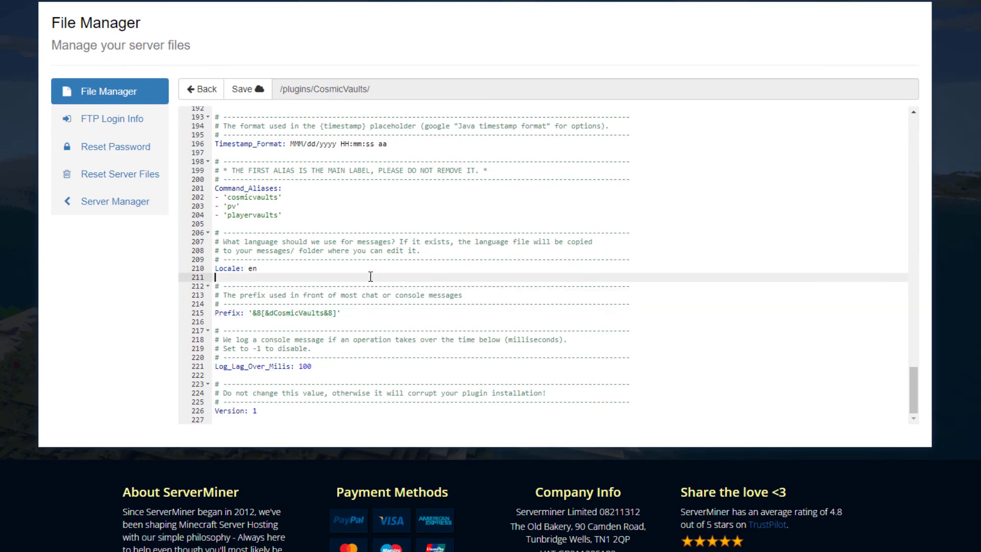
scroll(307, 230, "up", 2)
left_click(199, 90)
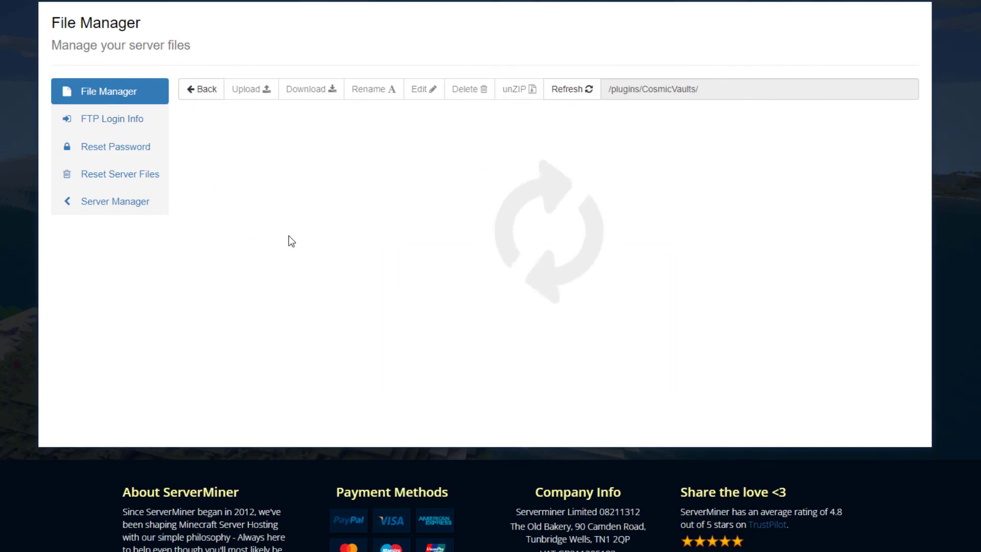
Switch to the Cosmic Vaults page on SpigotMC and review the plugin's overview, commands and permissions, finishing back at the page header
scroll(240, 312, "up", 2)
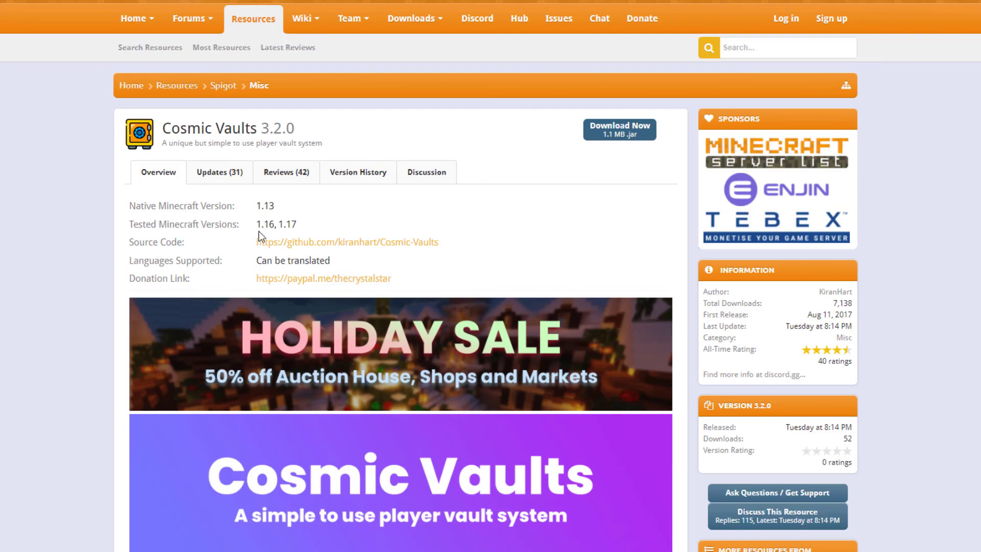
scroll(493, 268, "down", 5)
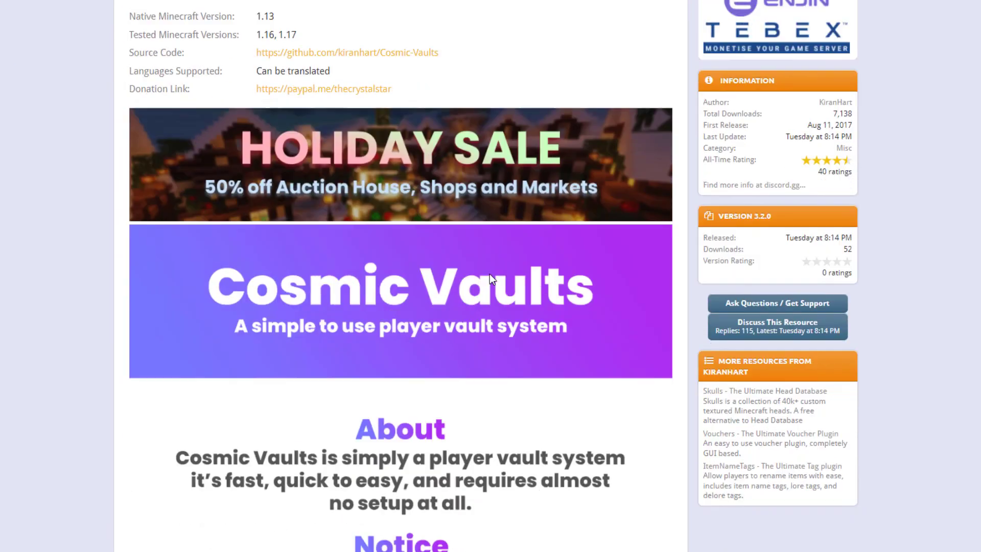
scroll(394, 297, "up", 4)
scroll(402, 307, "down", 13)
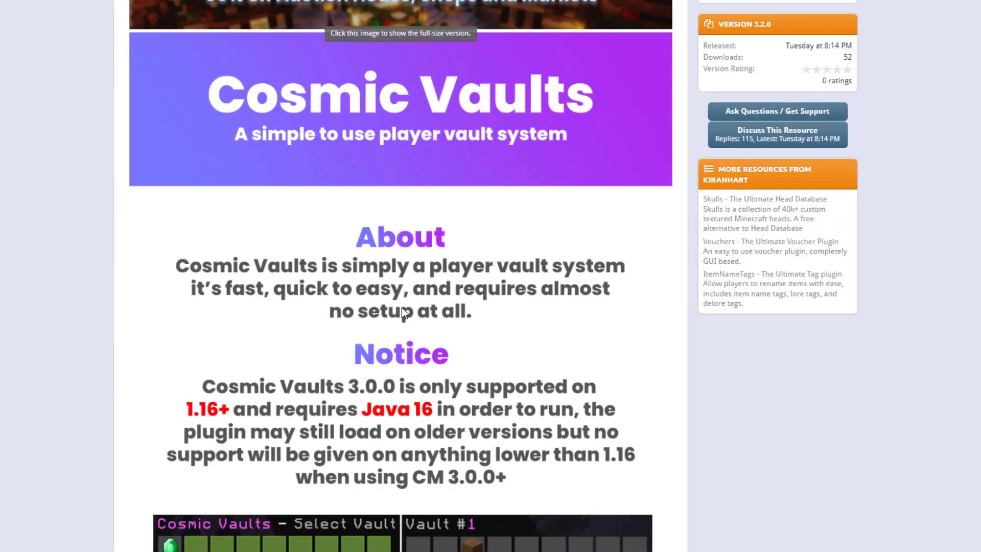
scroll(397, 327, "down", 4)
scroll(298, 342, "down", 8)
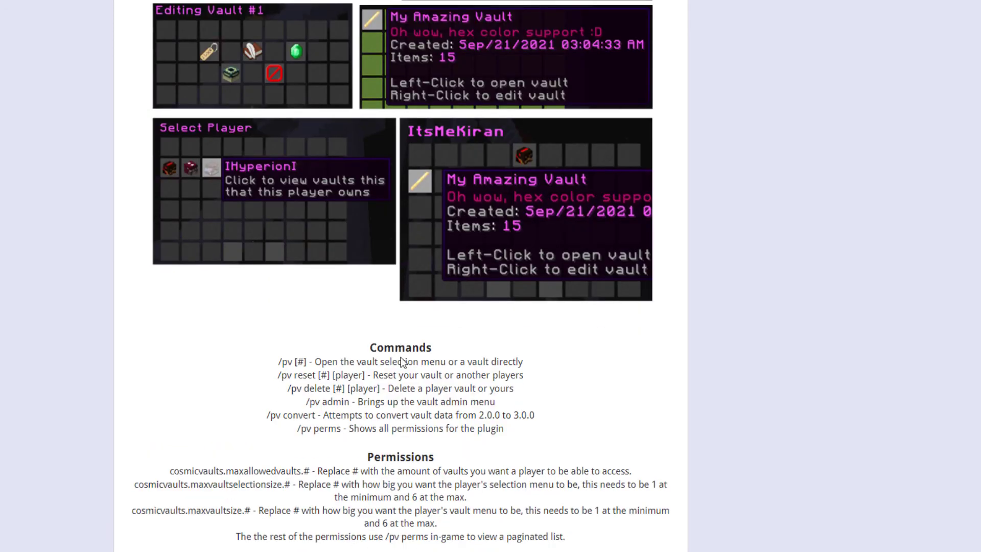
left_click_drag(170, 216, 498, 288)
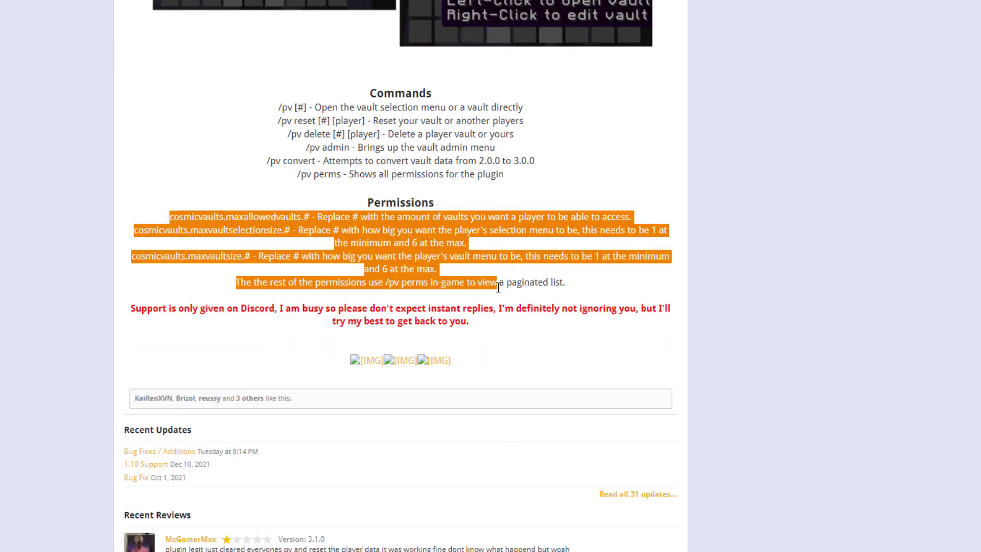
left_click(499, 289)
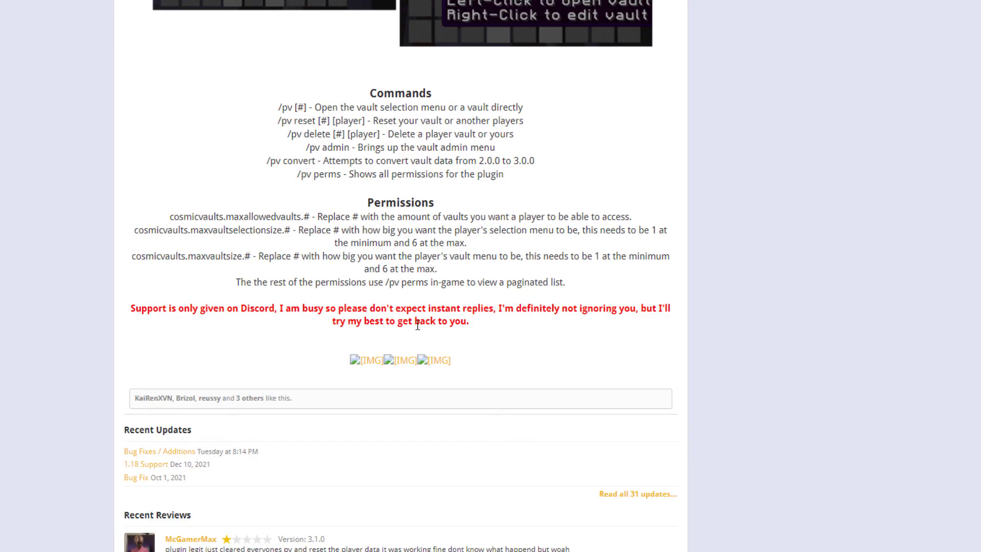
key("Home")
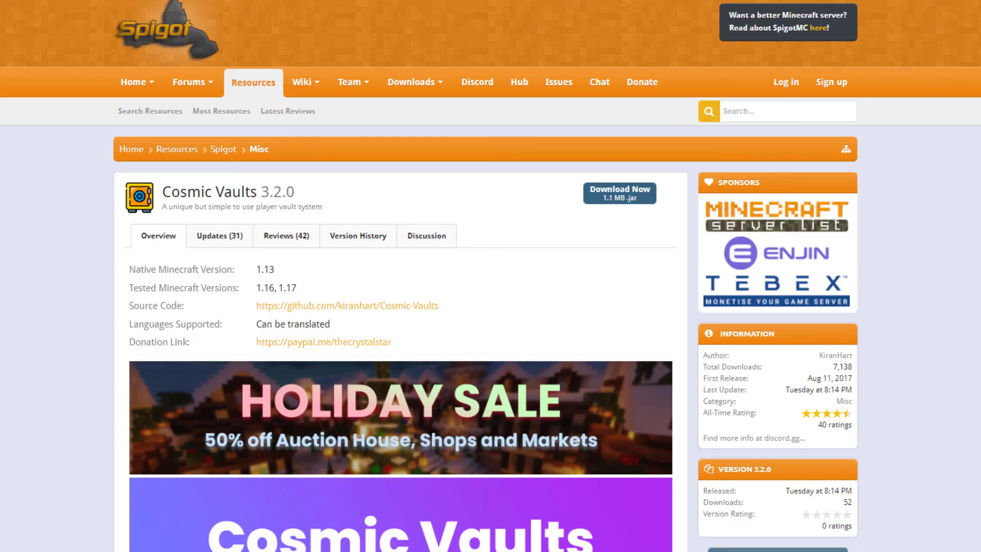